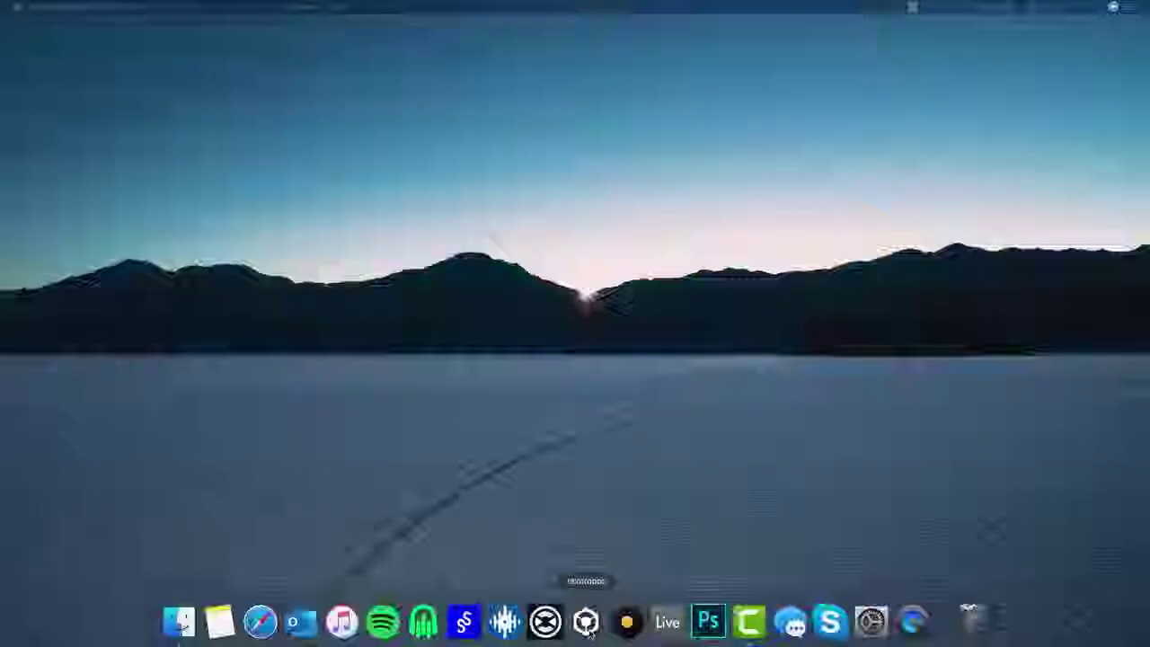
Export the 417-track rekordbox collection as an XML file named Rekordbox in Documents
click(588, 631)
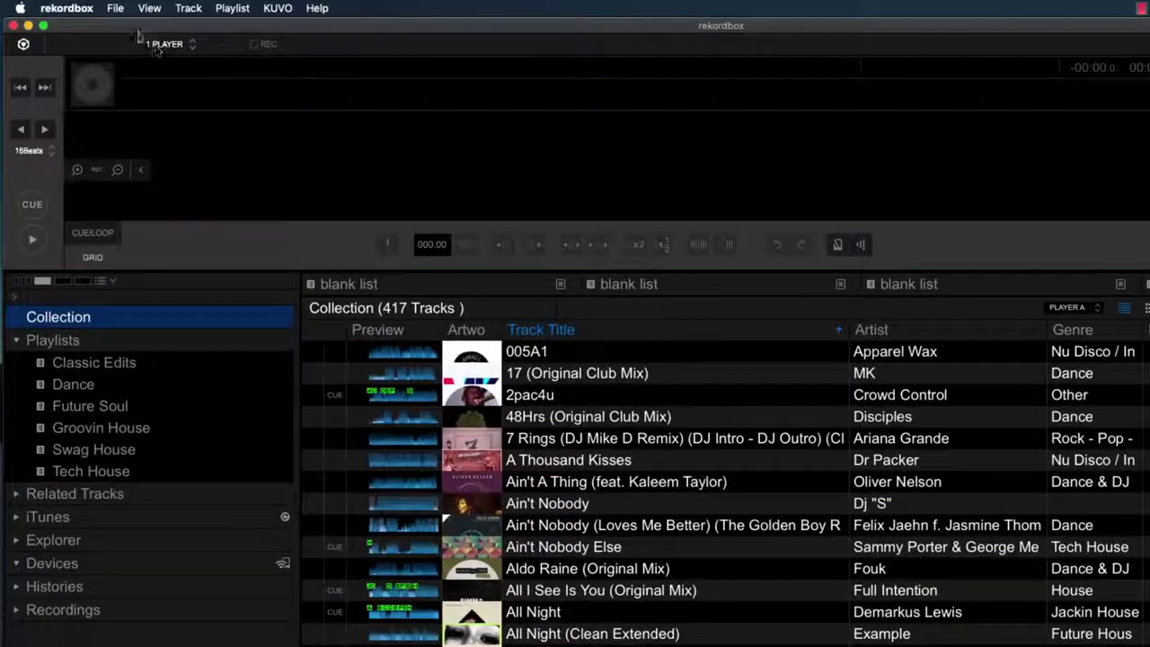
click(117, 9)
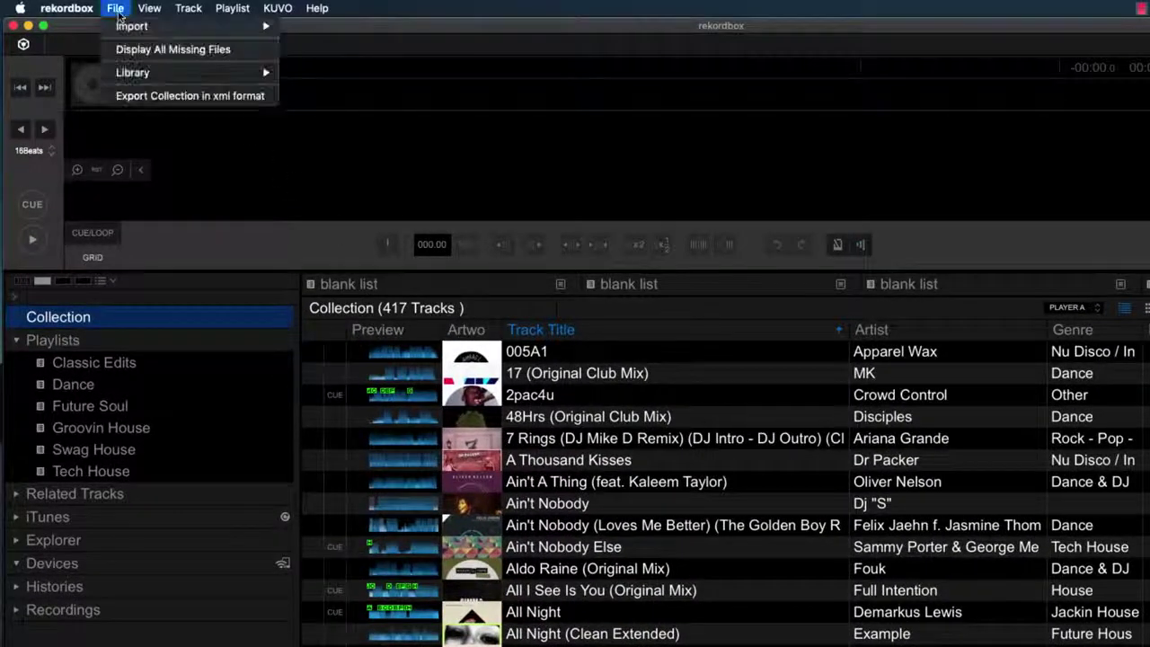
click(139, 96)
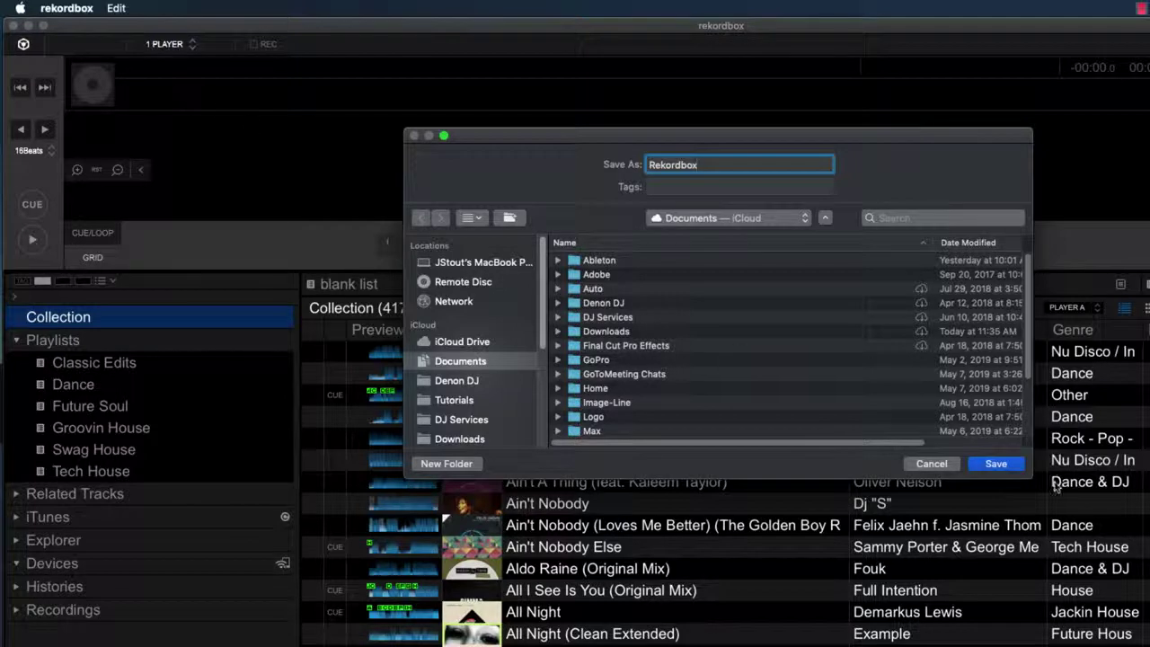
click(1008, 464)
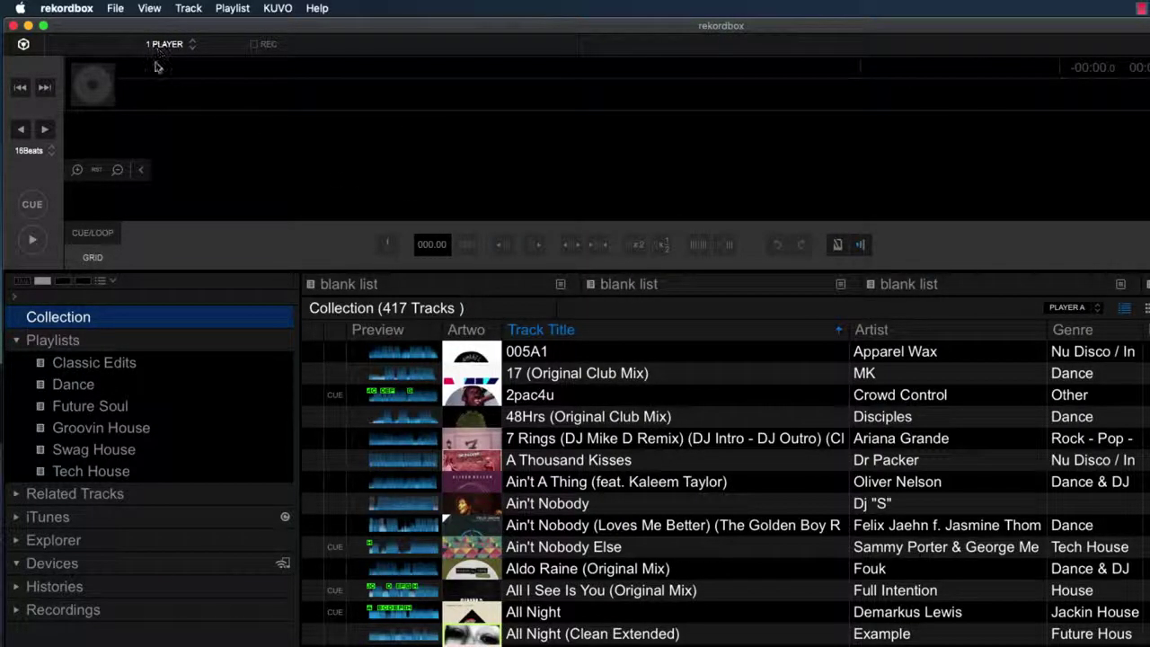
click(66, 7)
Quit rekordbox, launch Engine Prime and switch on Rekordbox Library in the Library settings
click(81, 147)
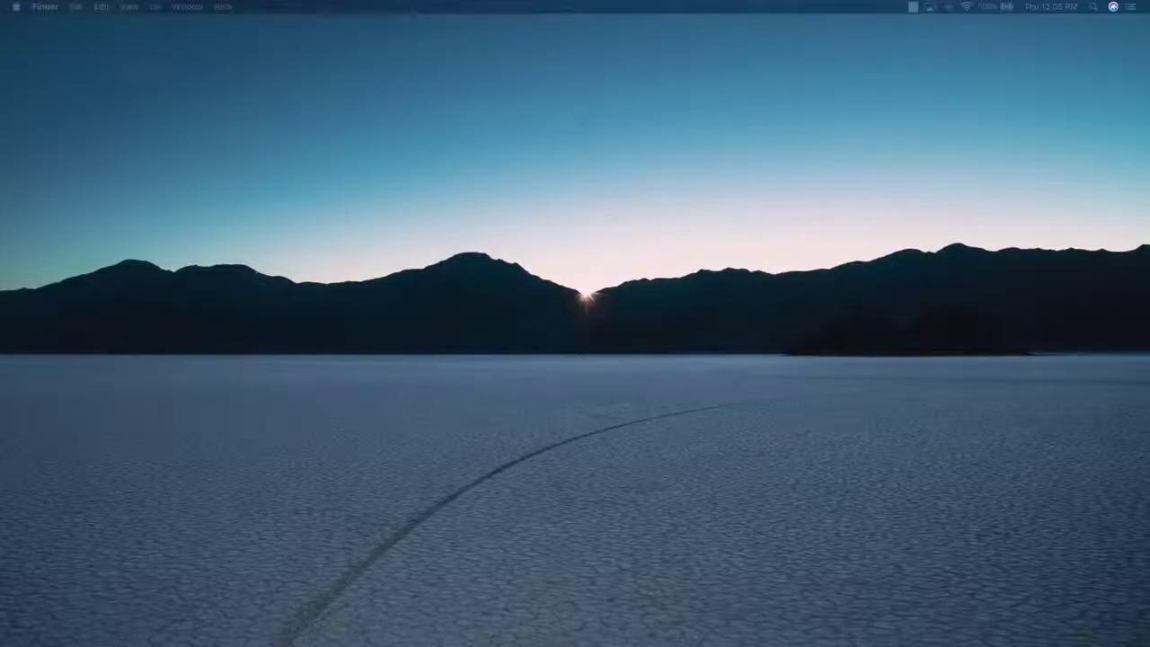
mouse_move(373, 643)
click(422, 620)
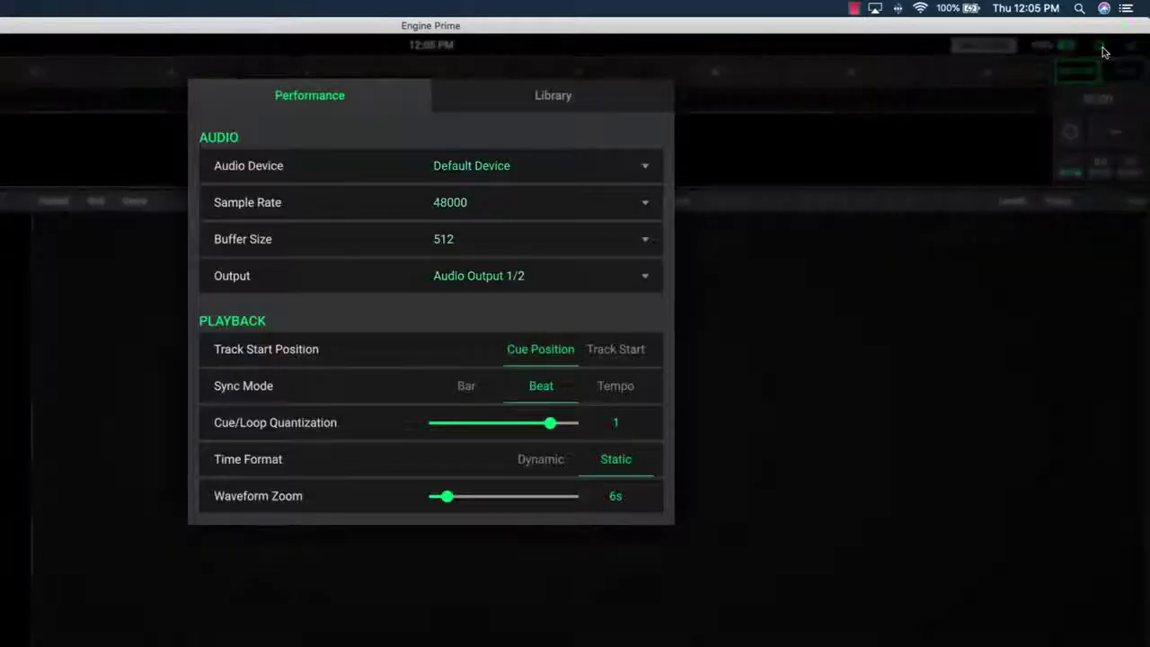
click(606, 104)
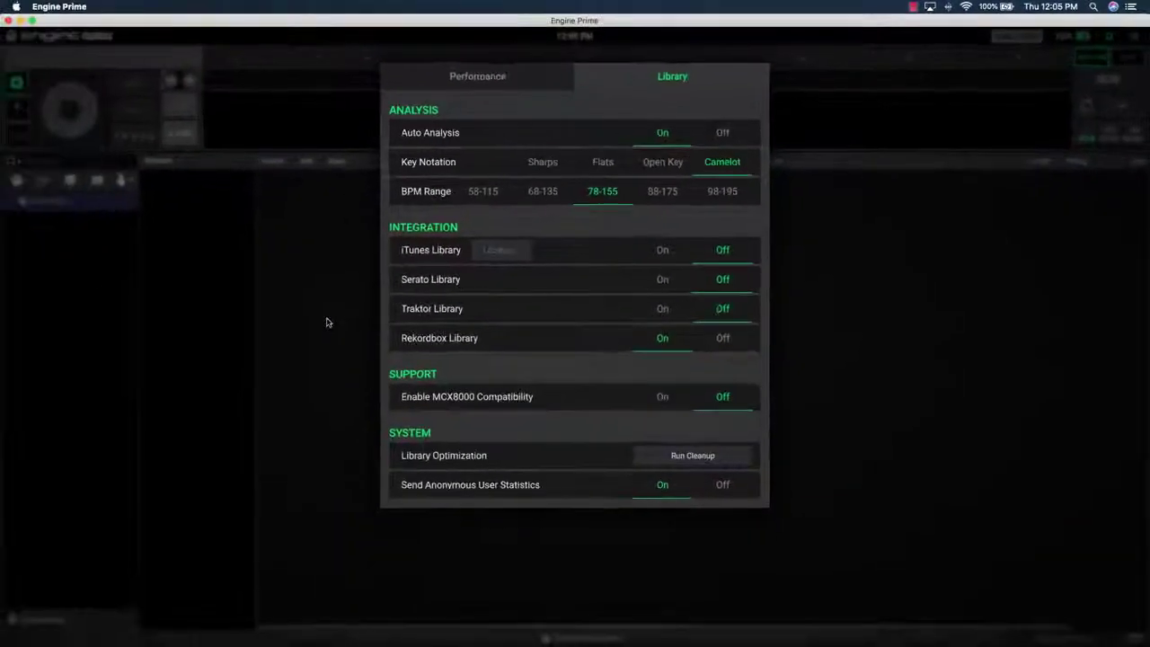
click(326, 321)
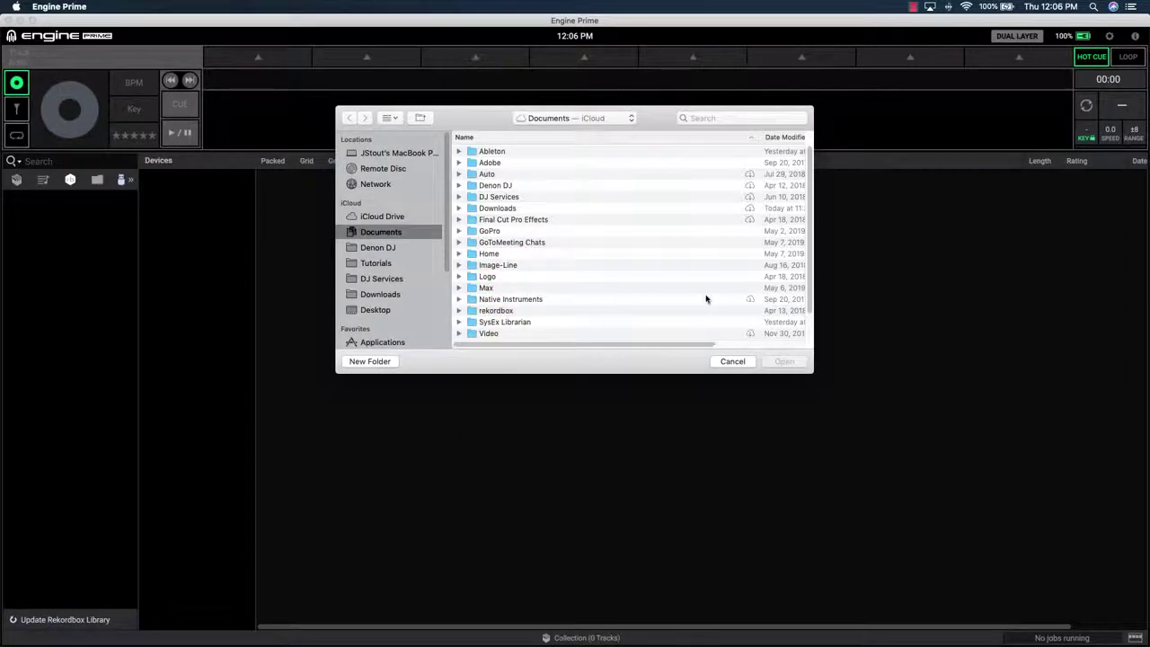
Import Rekordbox.xml from Documents into Engine Prime and check the import progress
scroll(712, 296, down, 3)
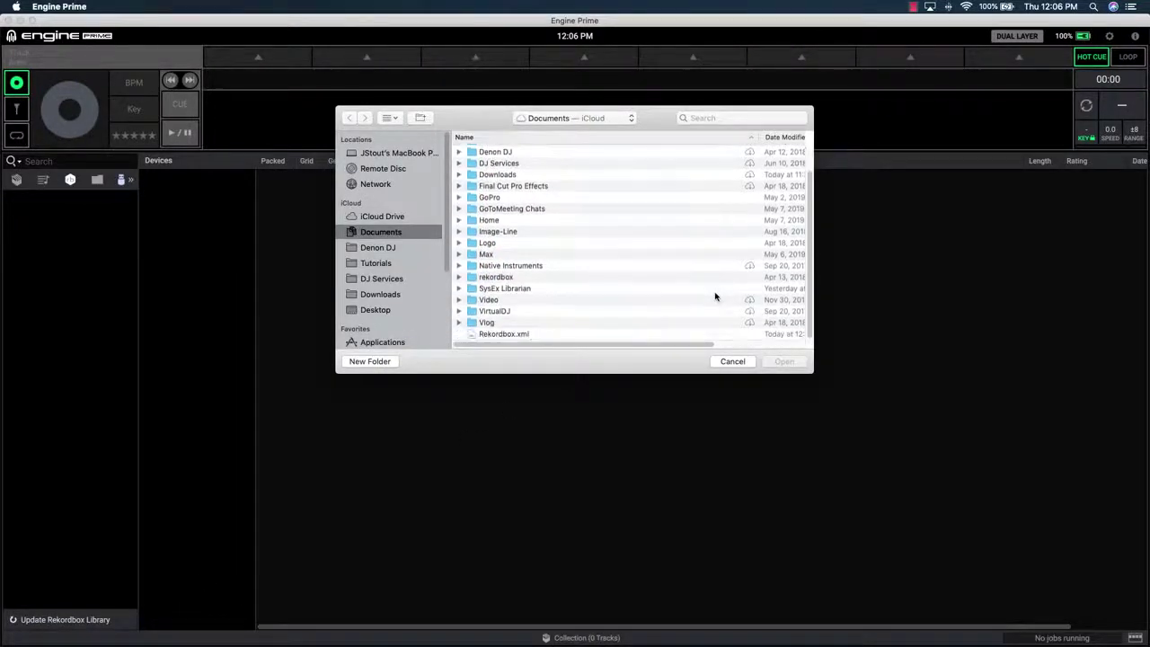
click(595, 335)
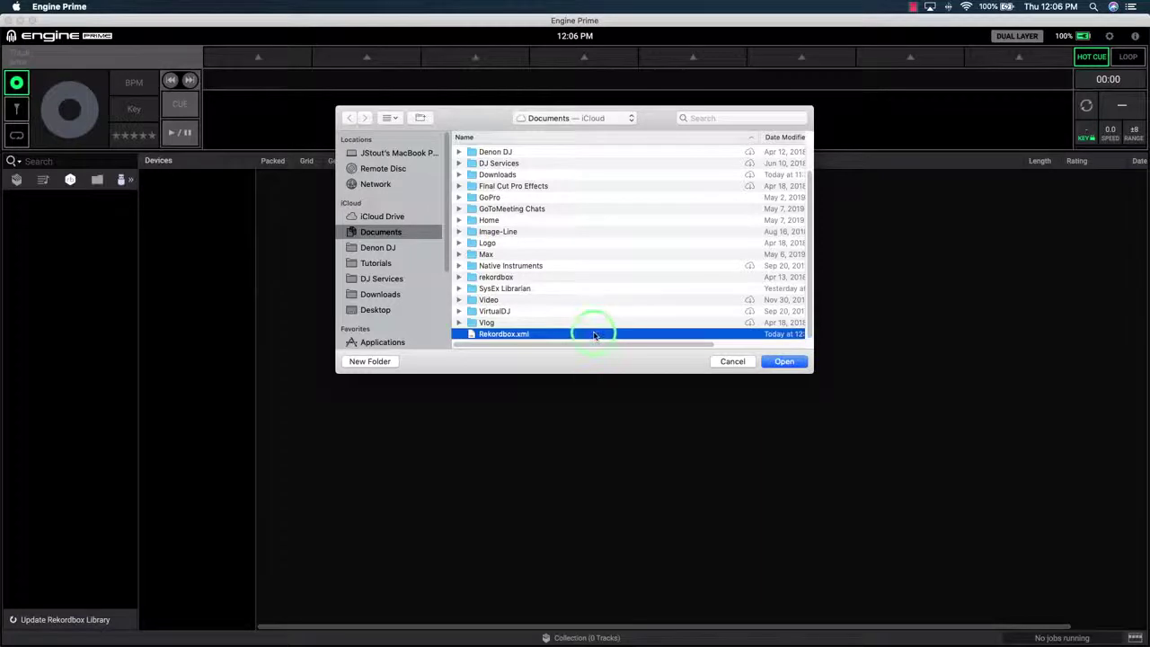
click(784, 362)
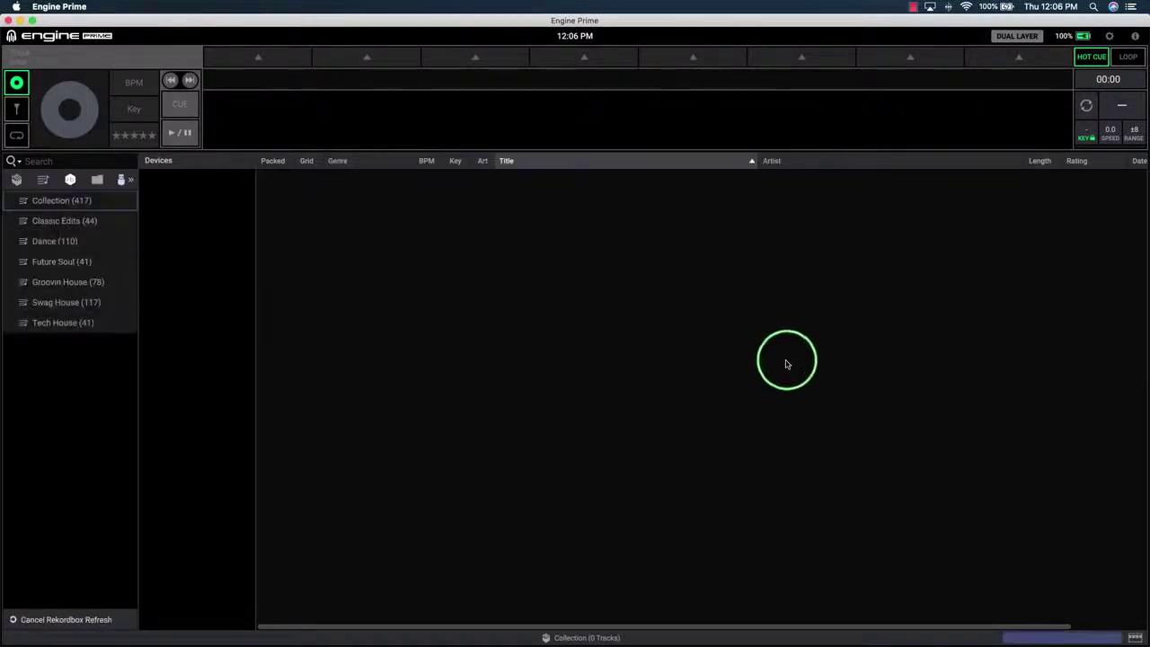
click(1014, 633)
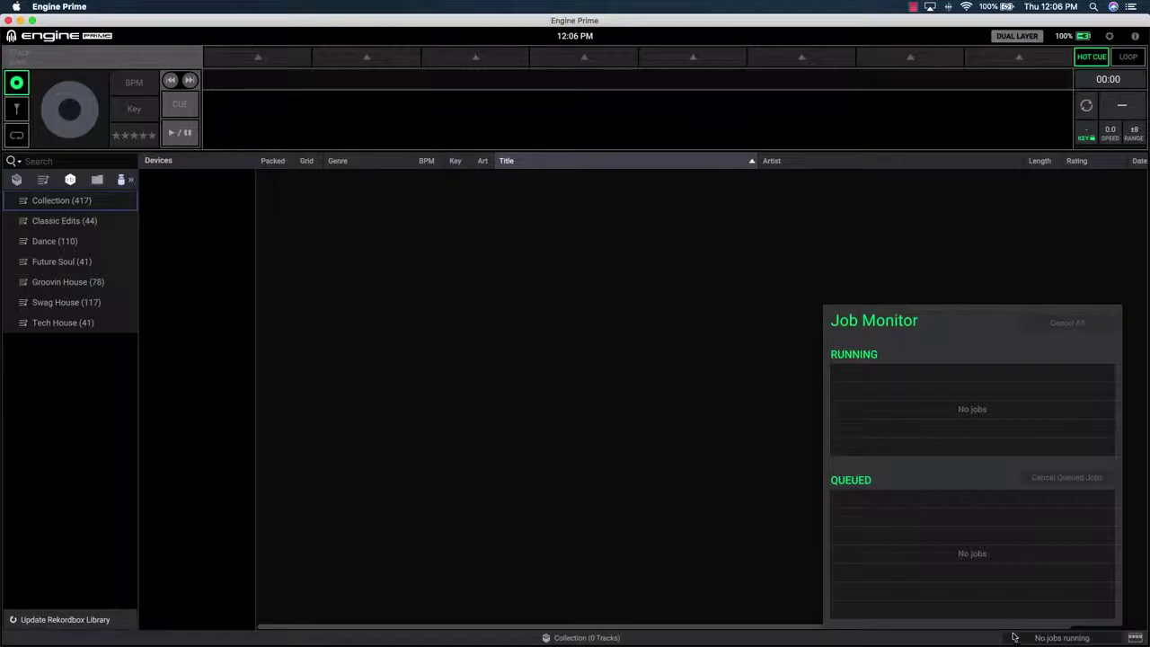
Close the finished Job Monitor and show the whole imported Collection
click(680, 471)
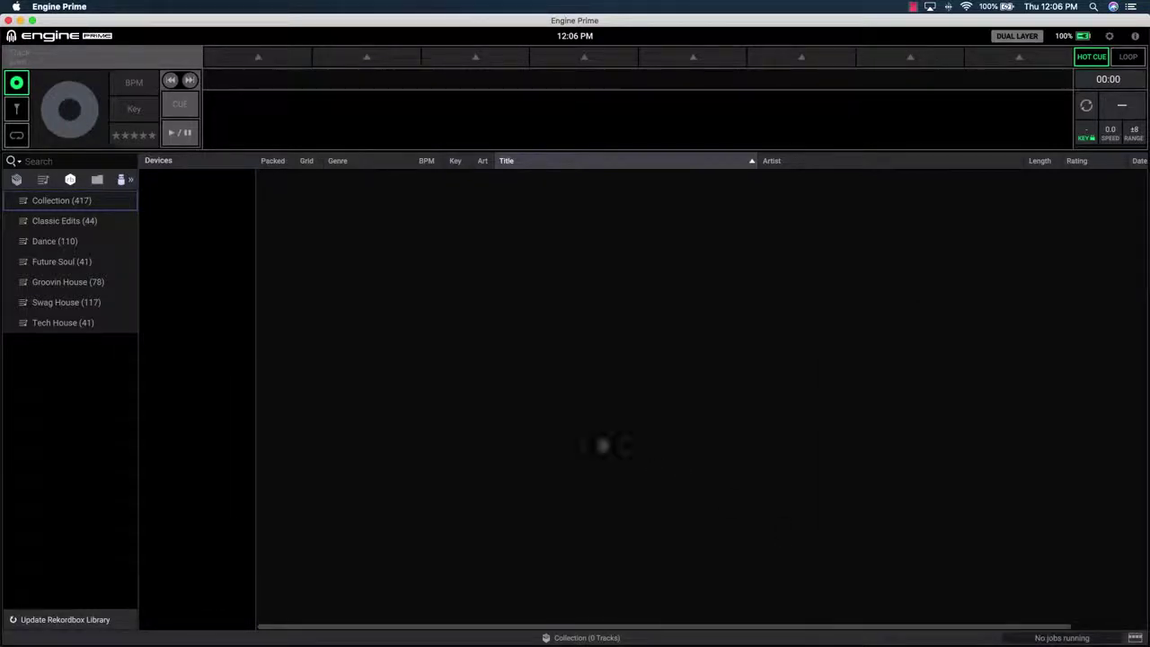
click(93, 205)
Browse the Classic Edits, Dance and Future Soul playlists, then copy Future Soul into the crates
click(90, 221)
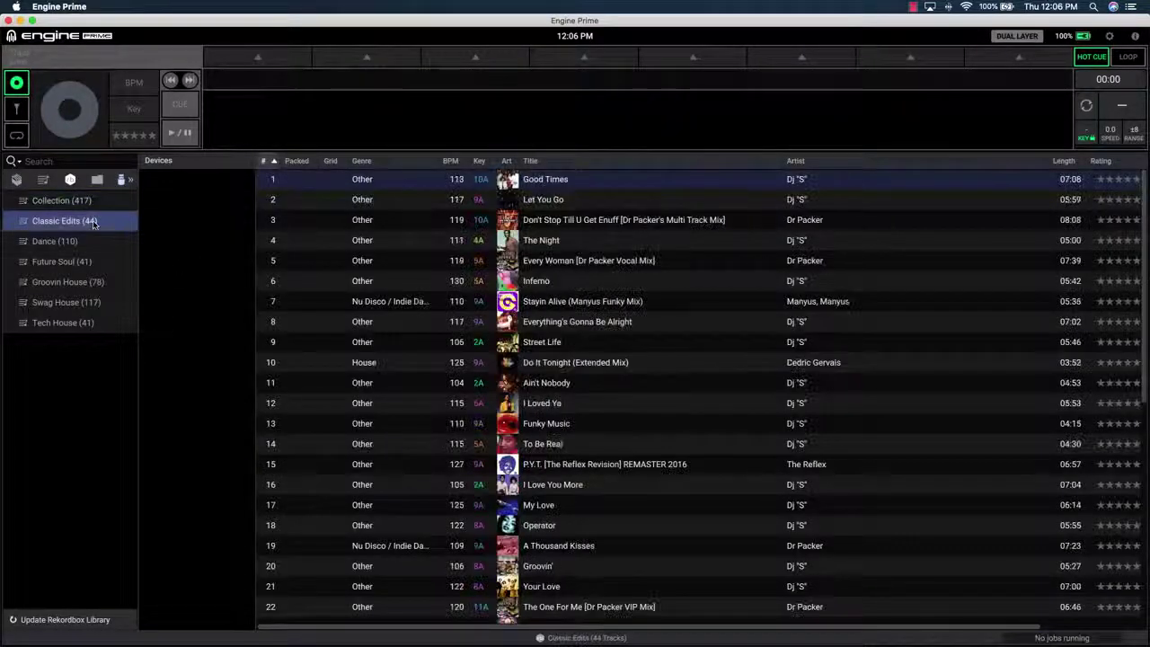
click(90, 242)
click(92, 262)
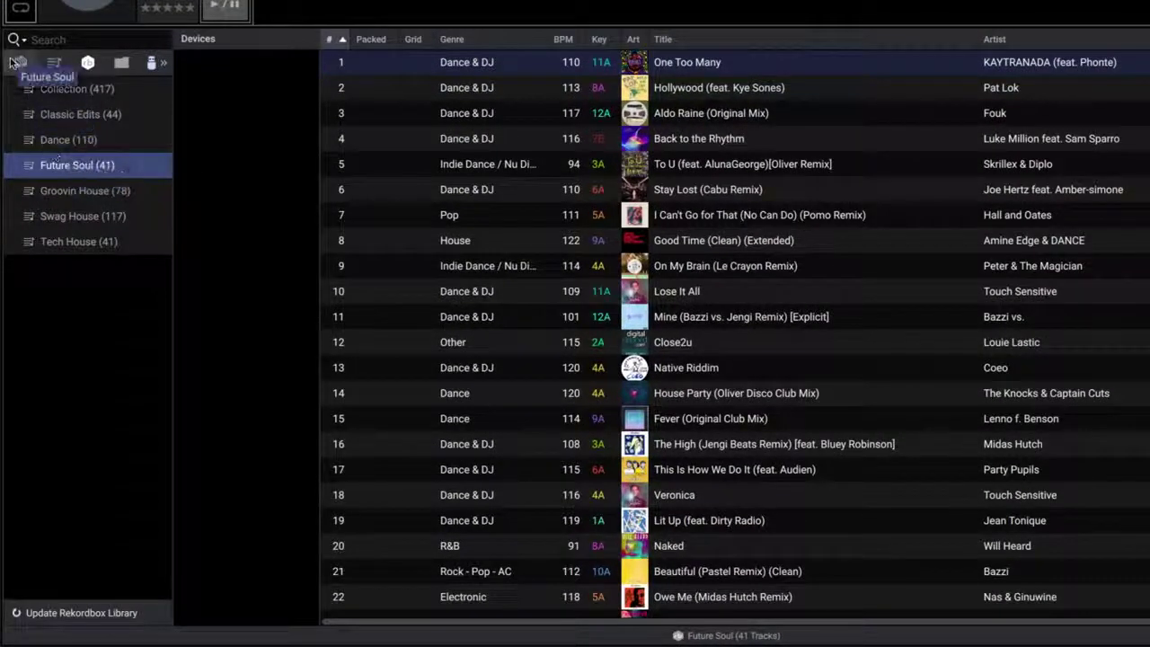
drag(17, 63, 44, 133)
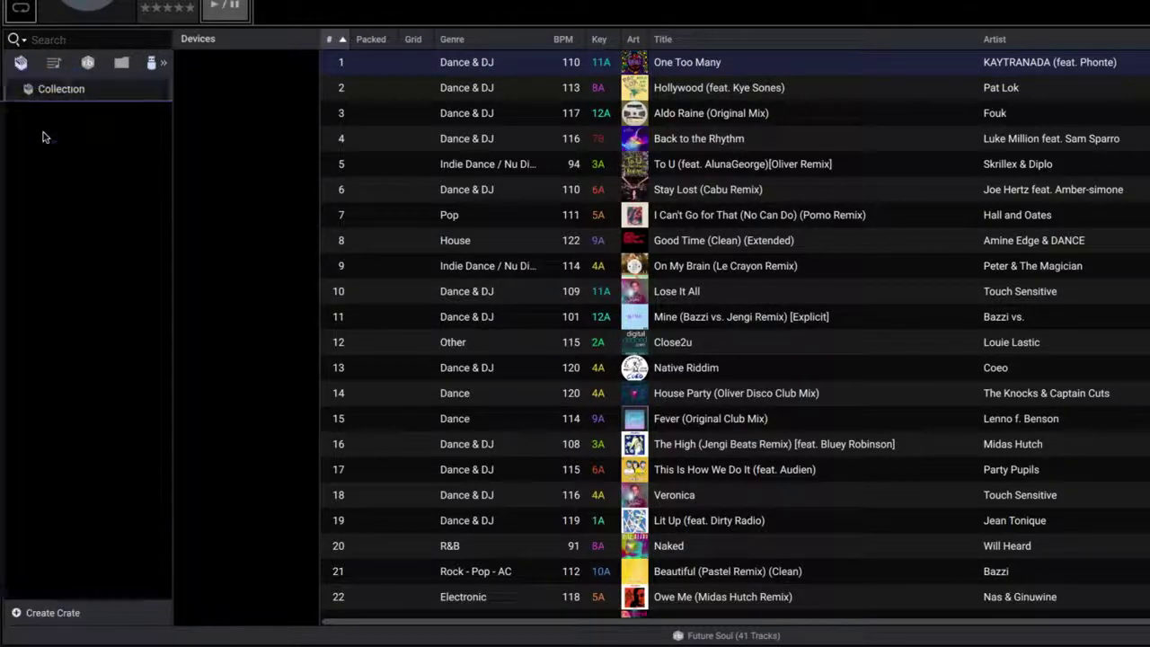
click(87, 62)
Import the Groovin House playlist as a crate
click(106, 190)
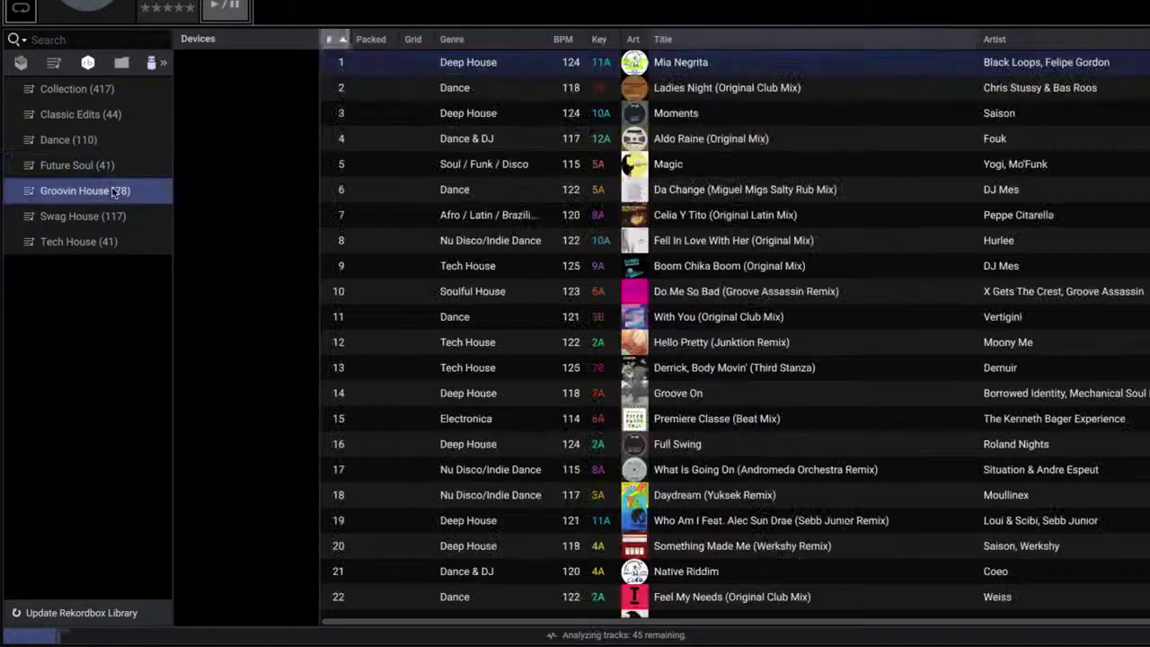
right_click(114, 192)
click(133, 205)
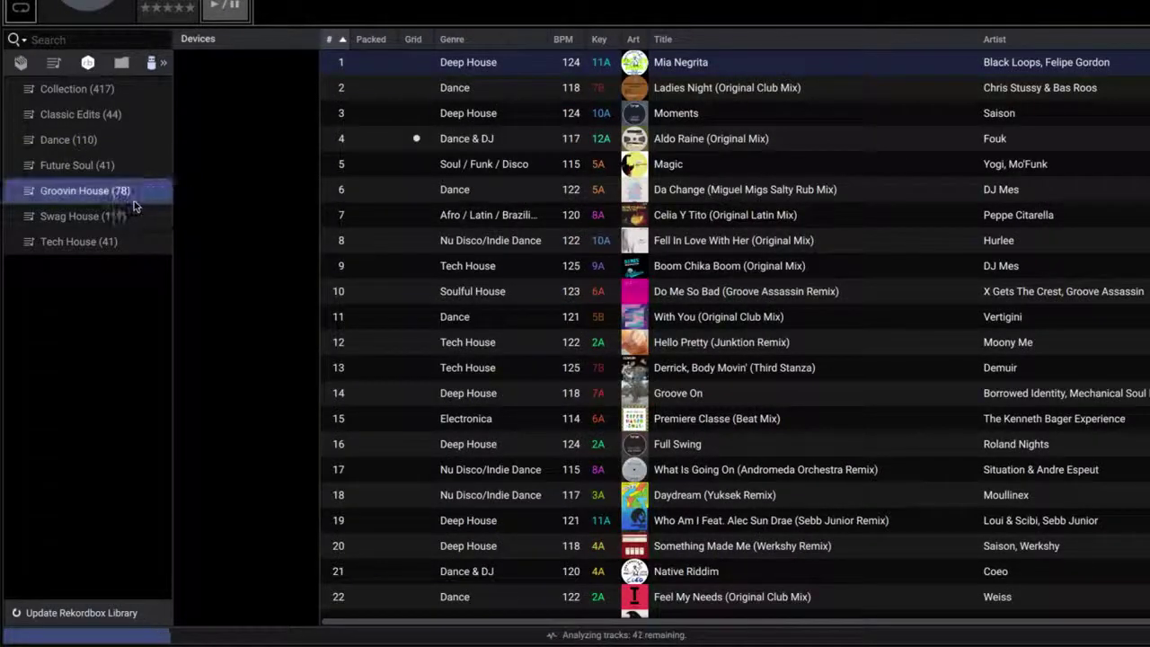
right_click(123, 201)
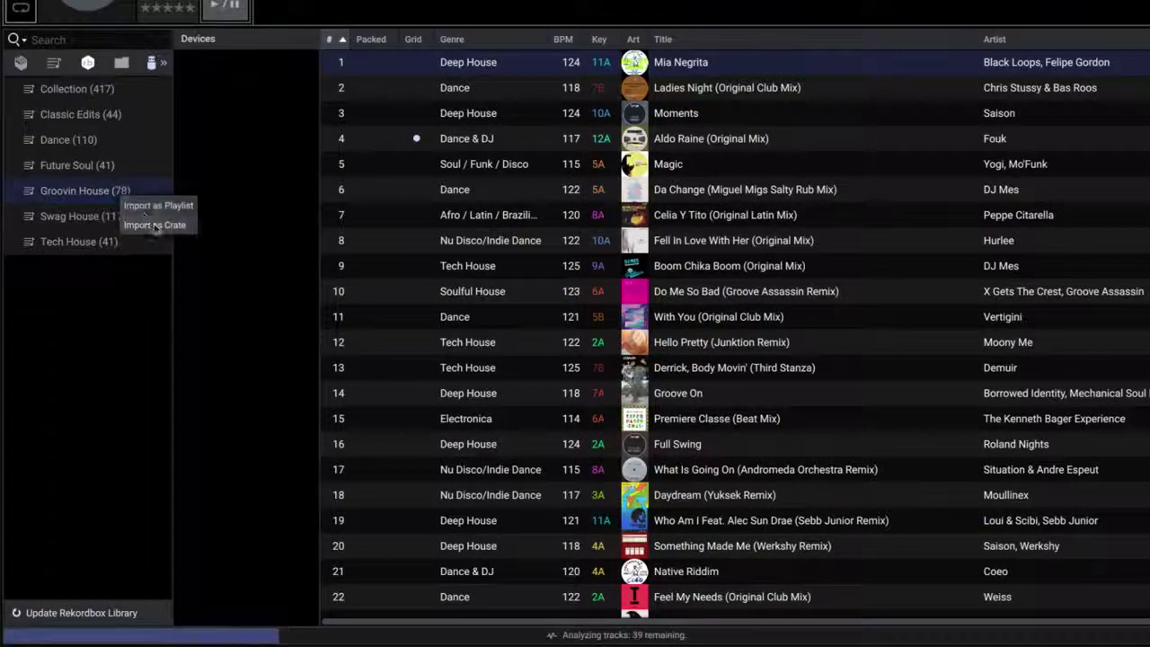
click(154, 225)
click(99, 168)
right_click(99, 170)
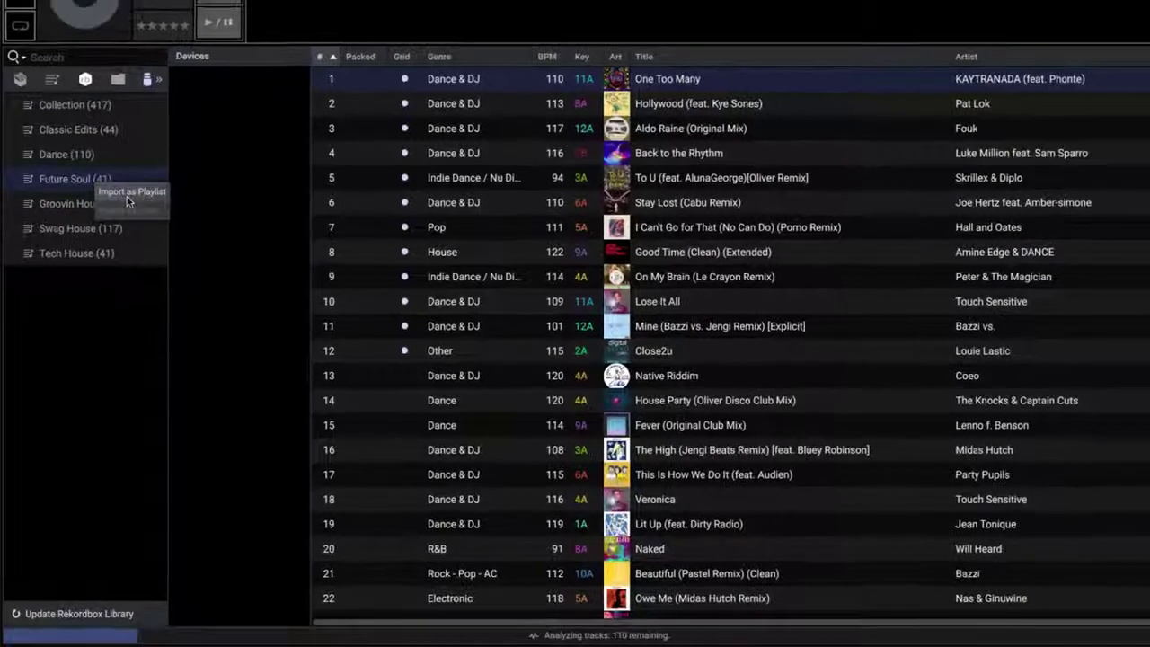
click(115, 178)
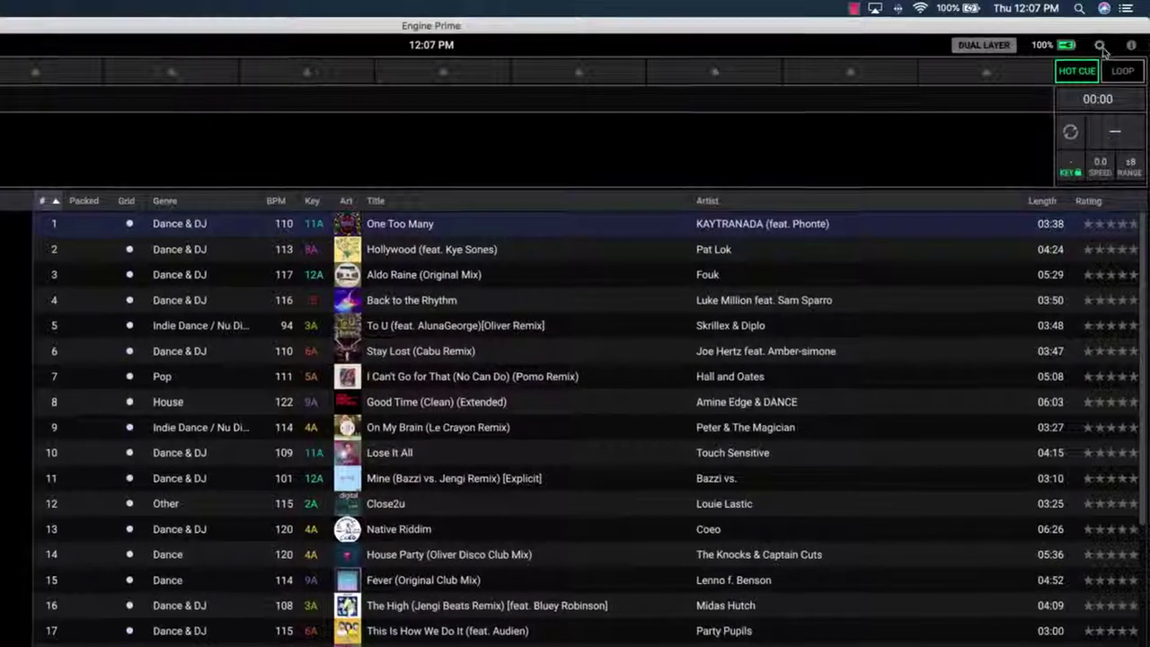
Review the Library settings, then open the crates list and show the Future Soul crate's tracks
click(1105, 39)
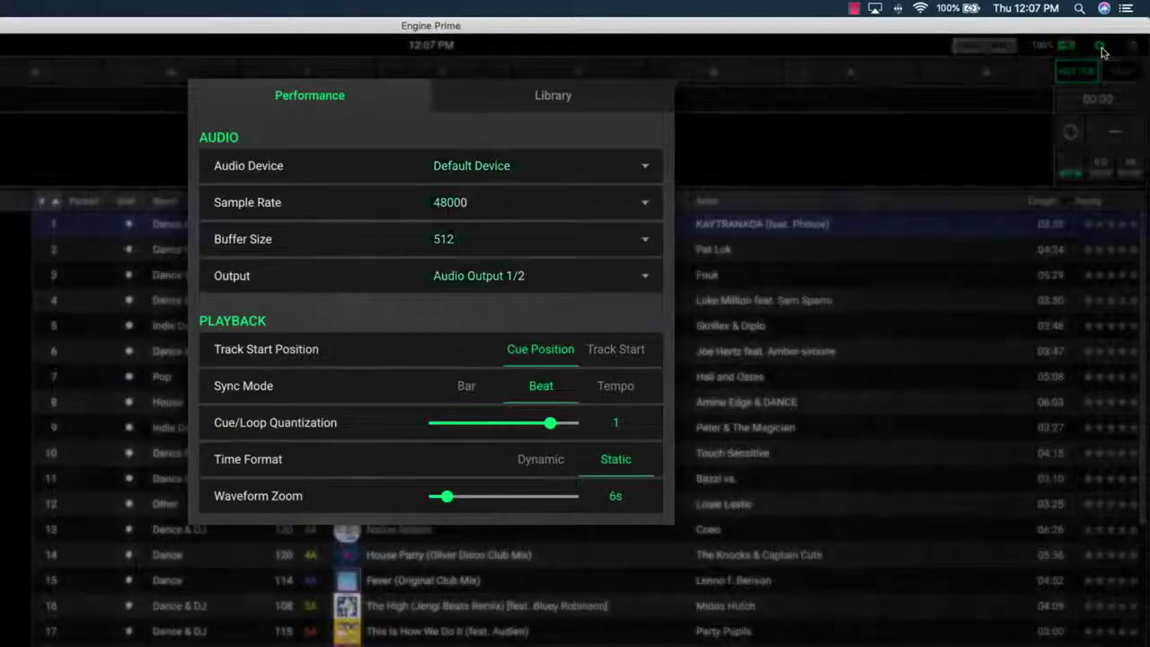
click(633, 95)
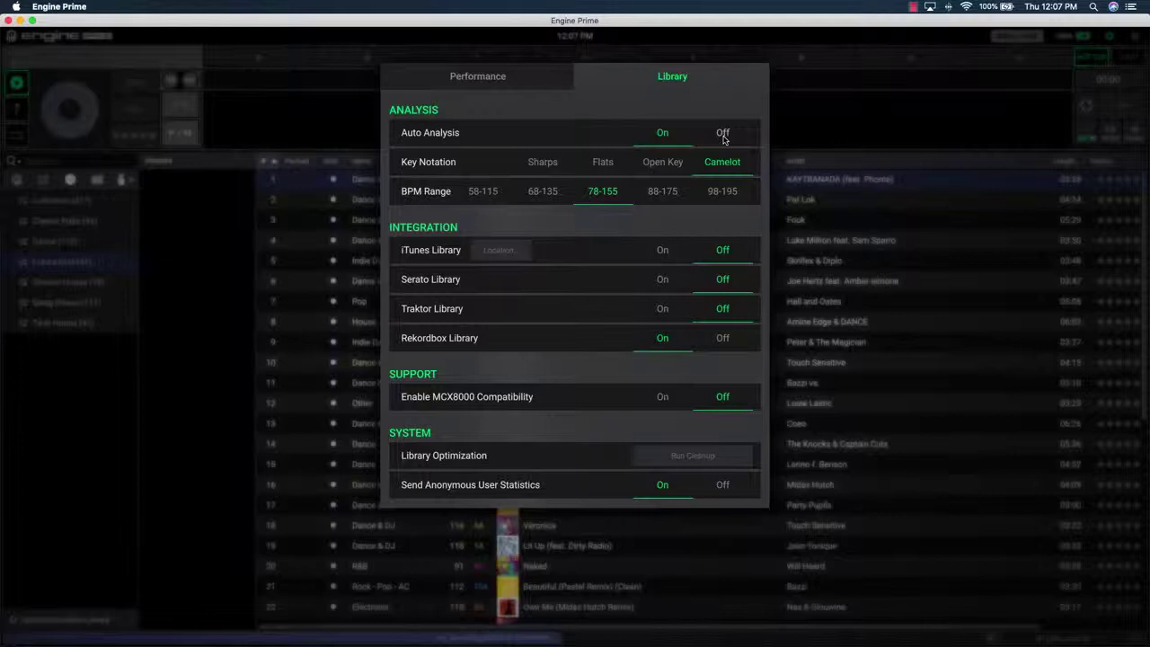
click(206, 223)
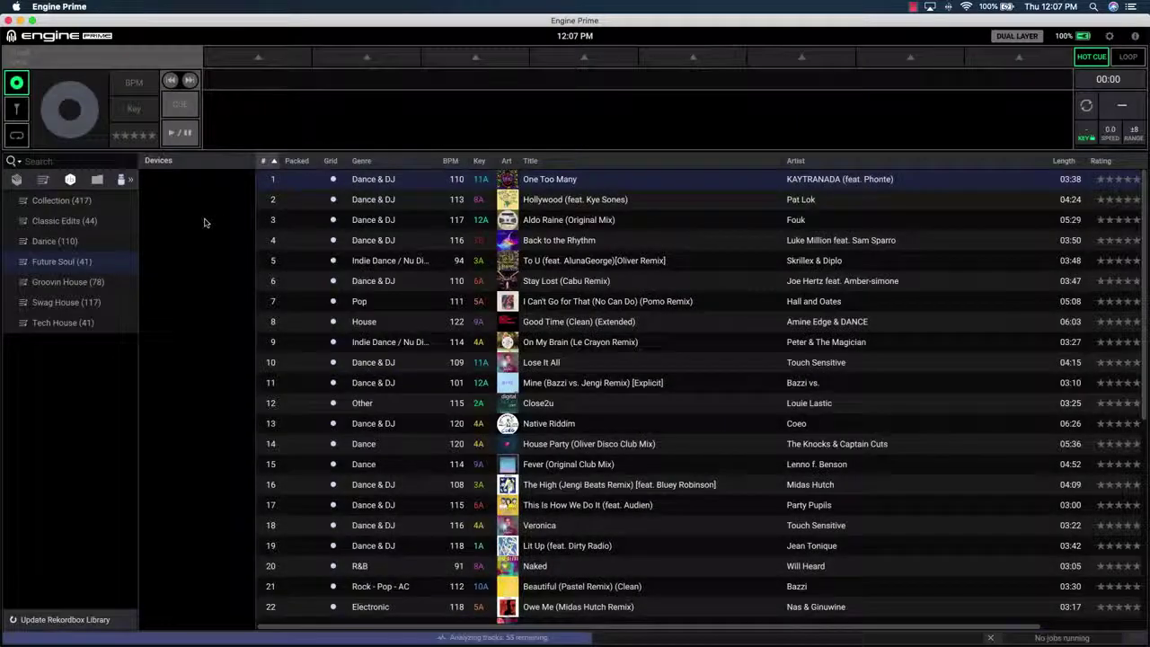
click(16, 180)
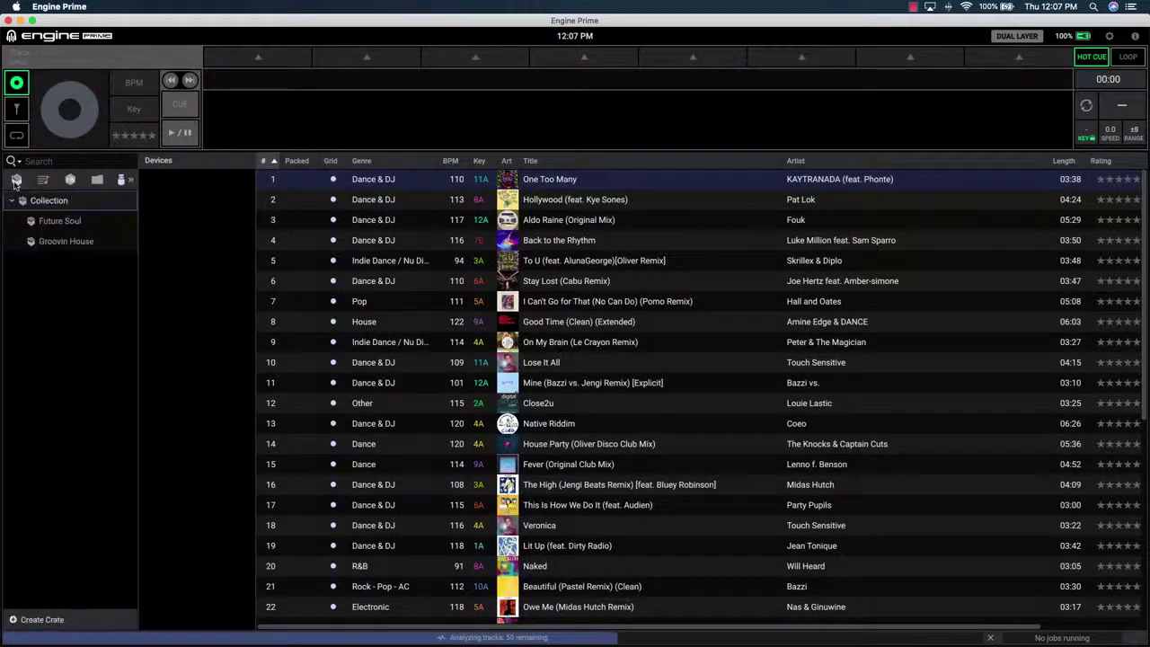
click(81, 221)
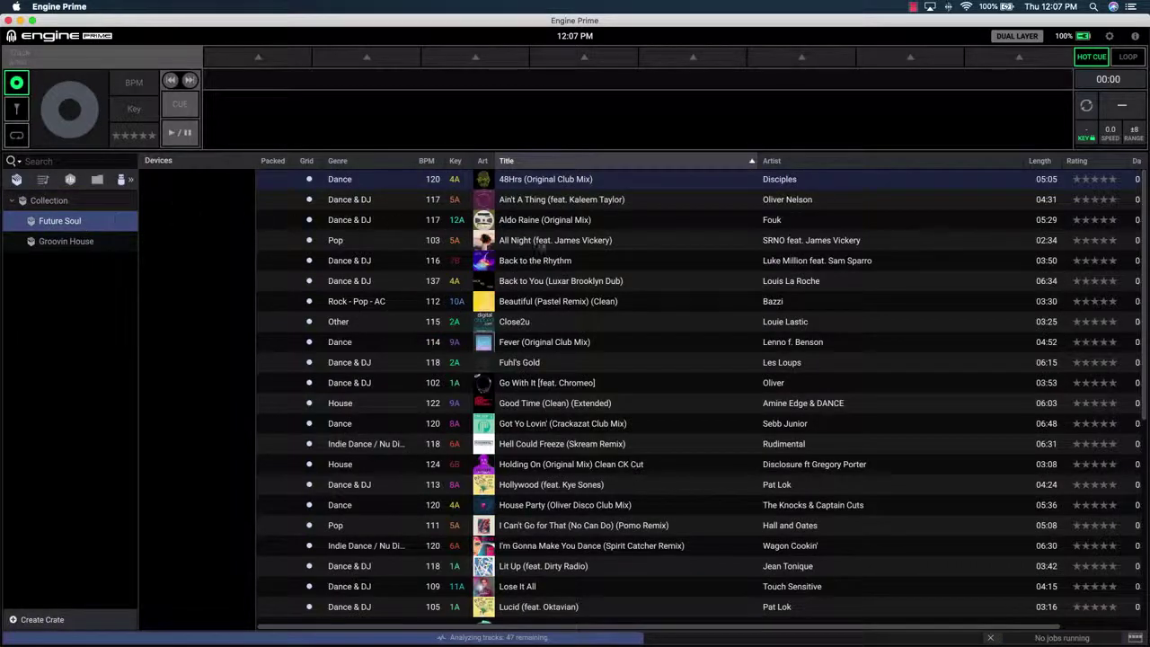
Load Back to the Rhythm on the deck, set Cue 1 at the start and double the auto loop length
double_click(559, 261)
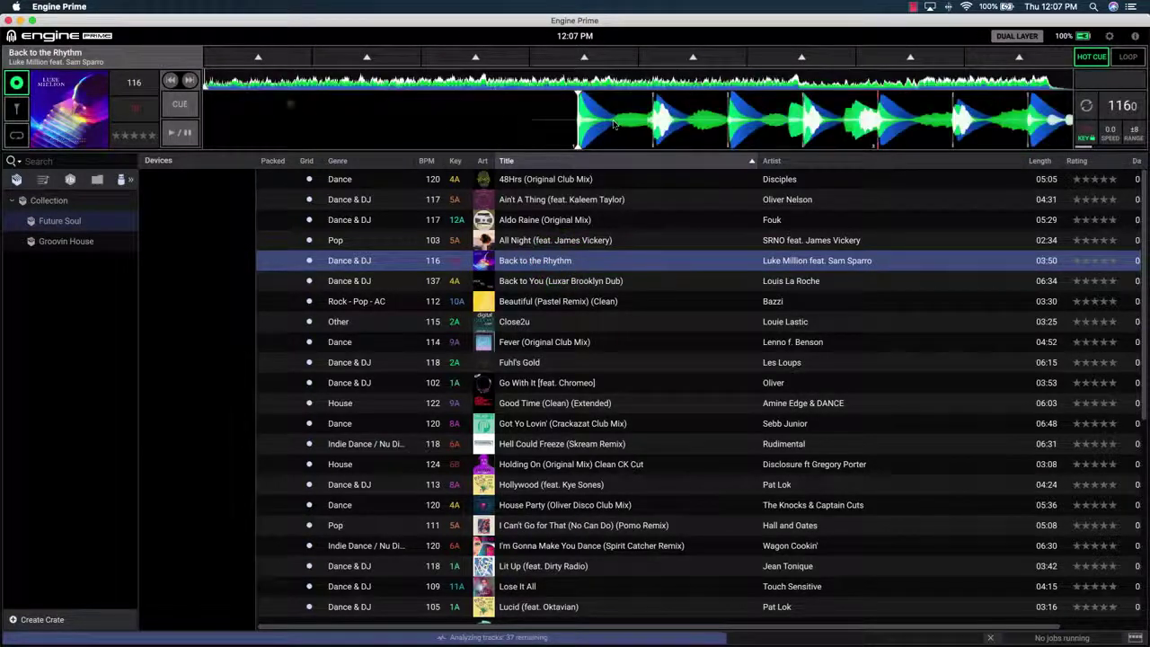
click(271, 58)
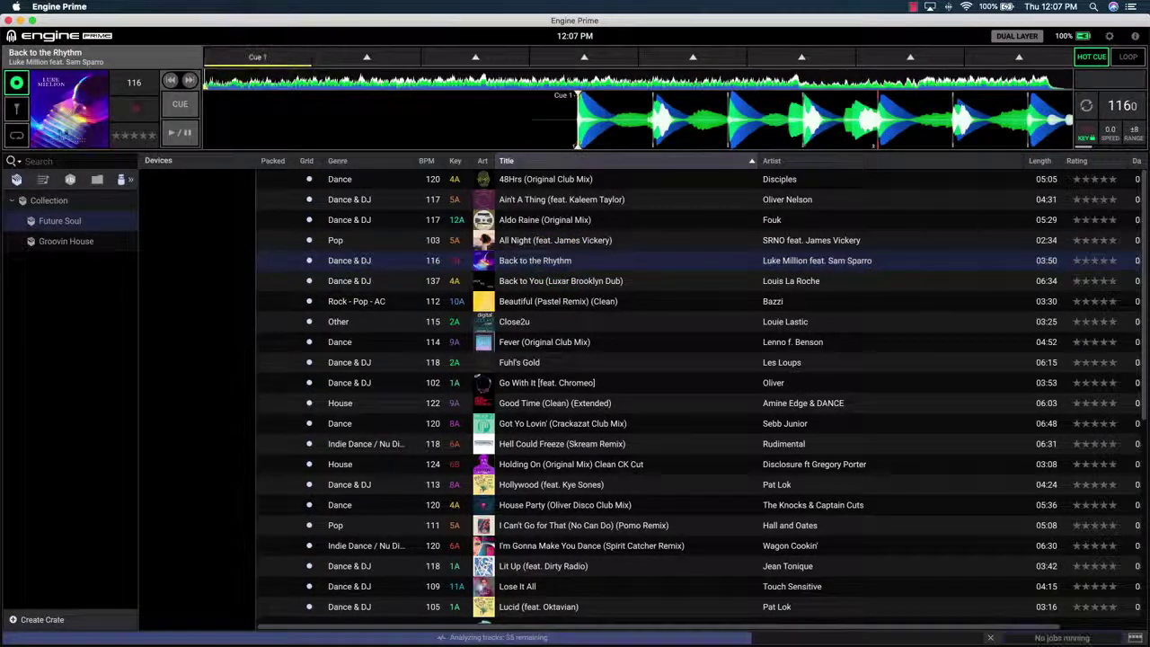
click(17, 136)
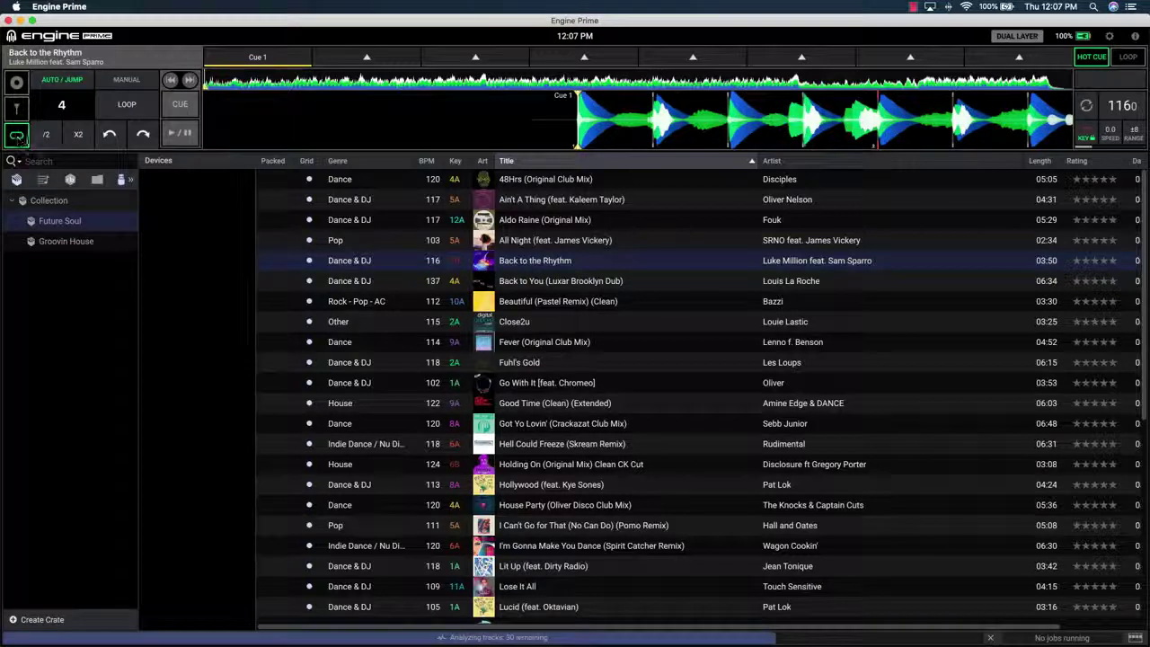
click(76, 136)
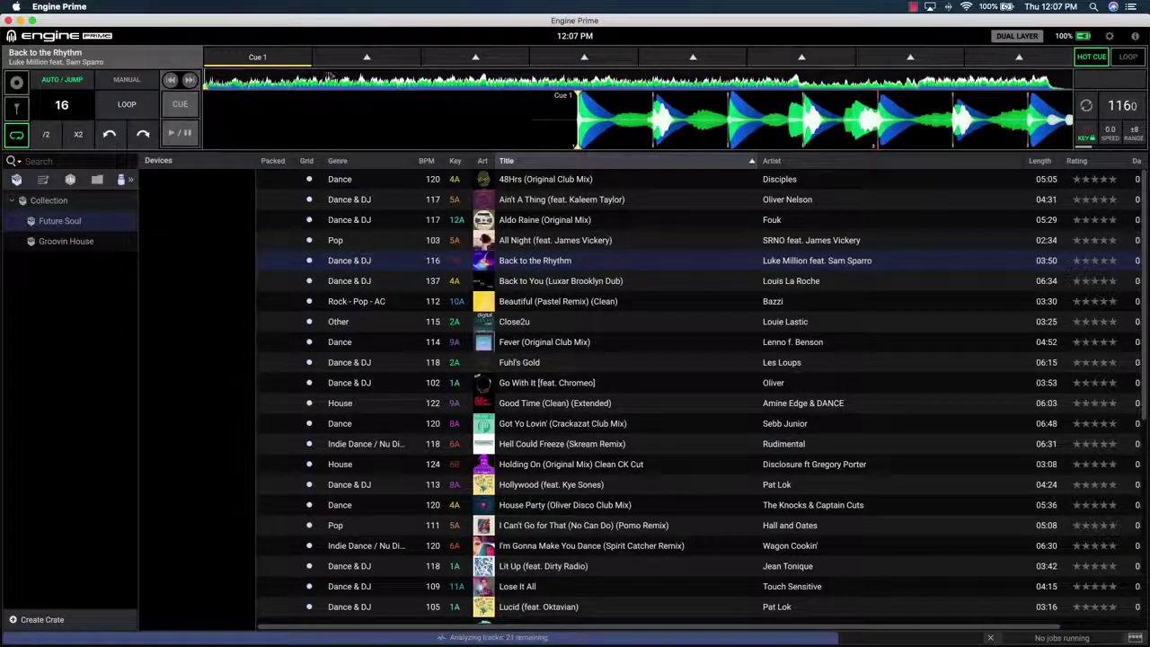
Jump ahead to set Cue 2, then add a third cue renamed Mix In in purple
click(143, 134)
click(143, 134)
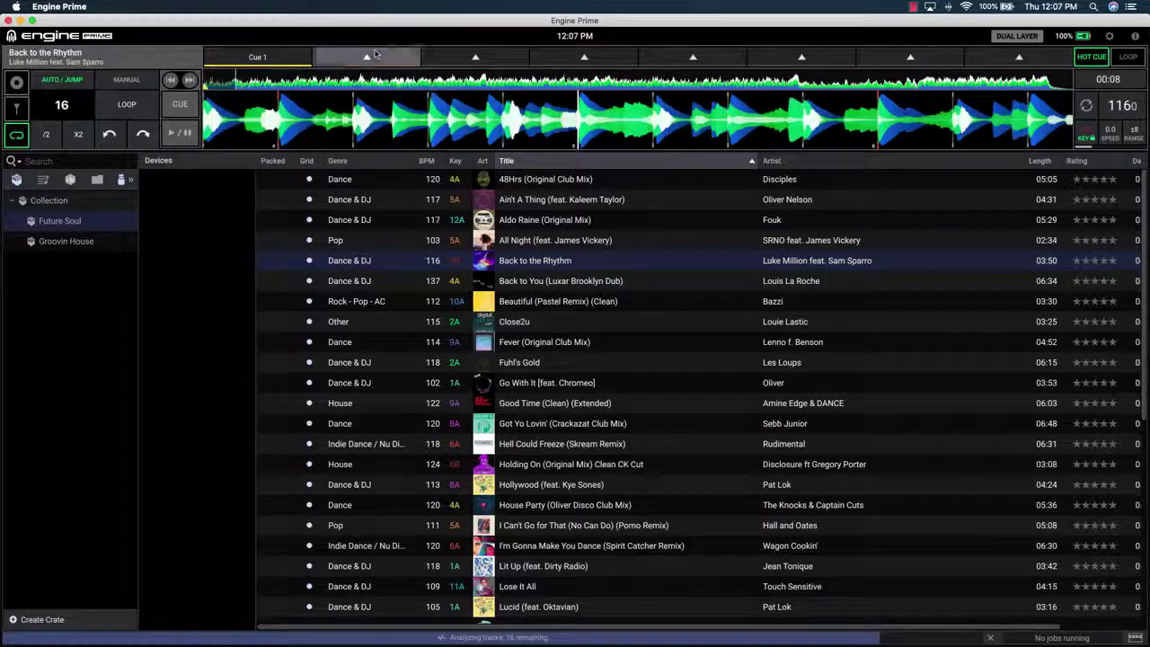
click(144, 134)
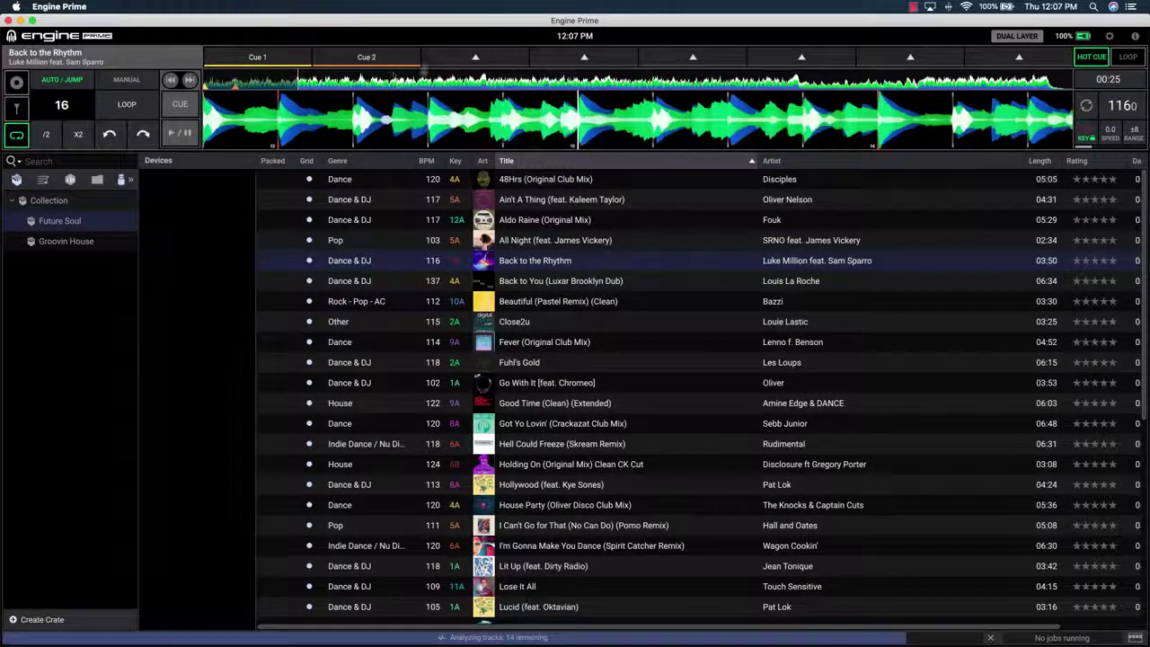
click(458, 59)
right_click(458, 61)
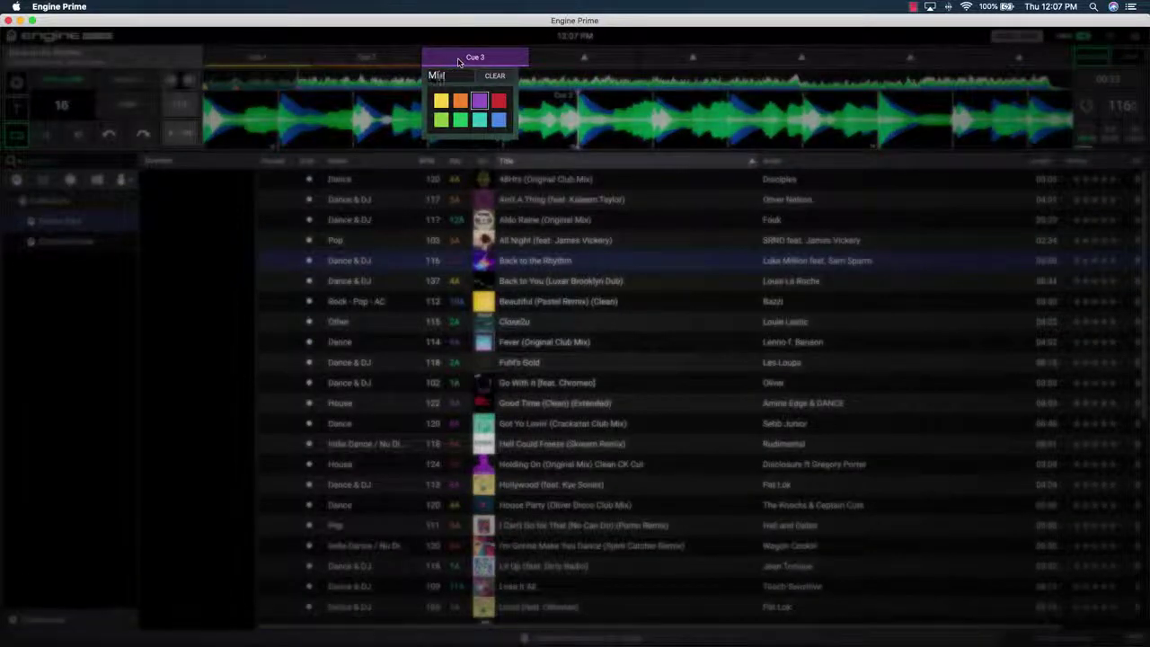
key(Return)
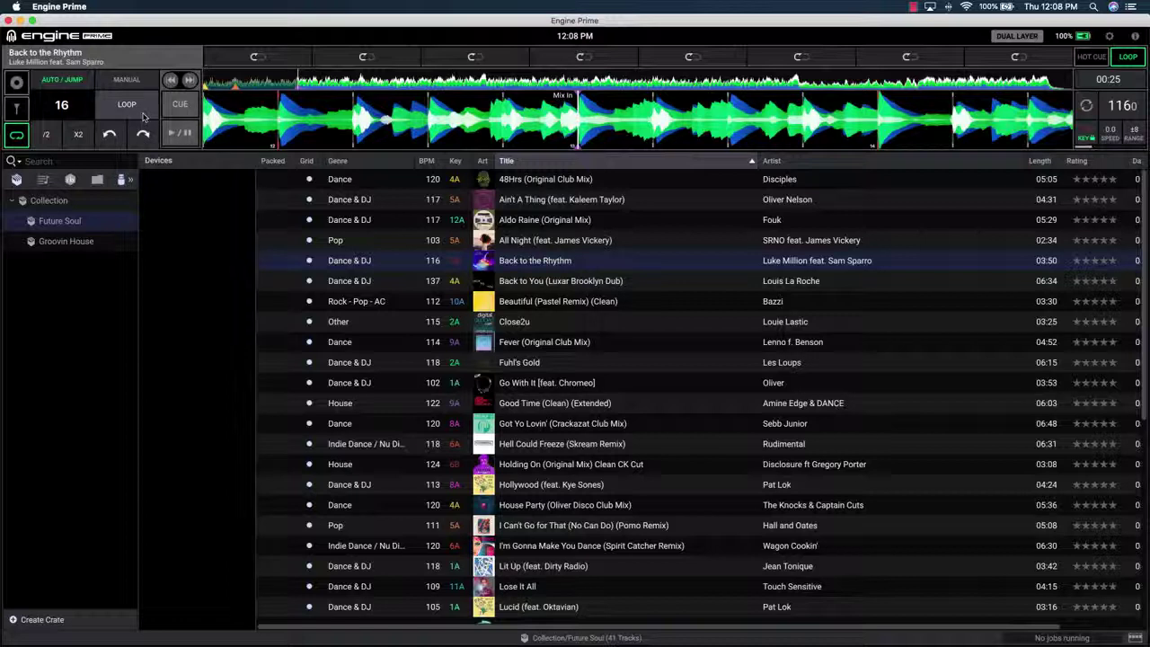
Save Loop 1 on the LOOP pads and colour it light green
click(142, 115)
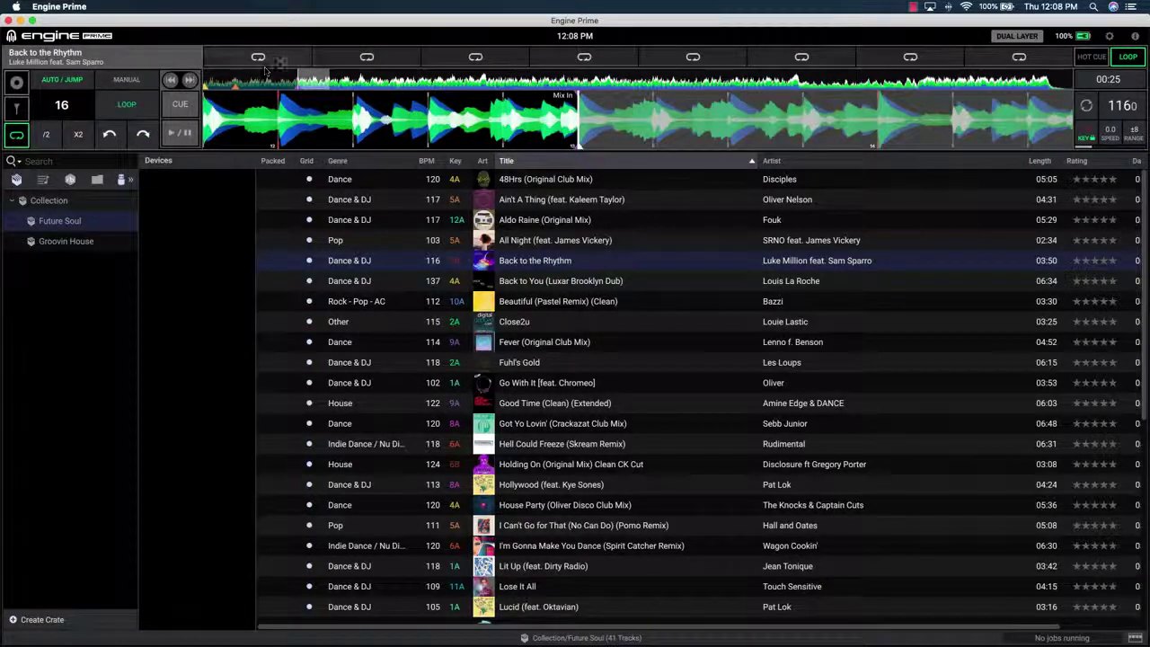
click(290, 56)
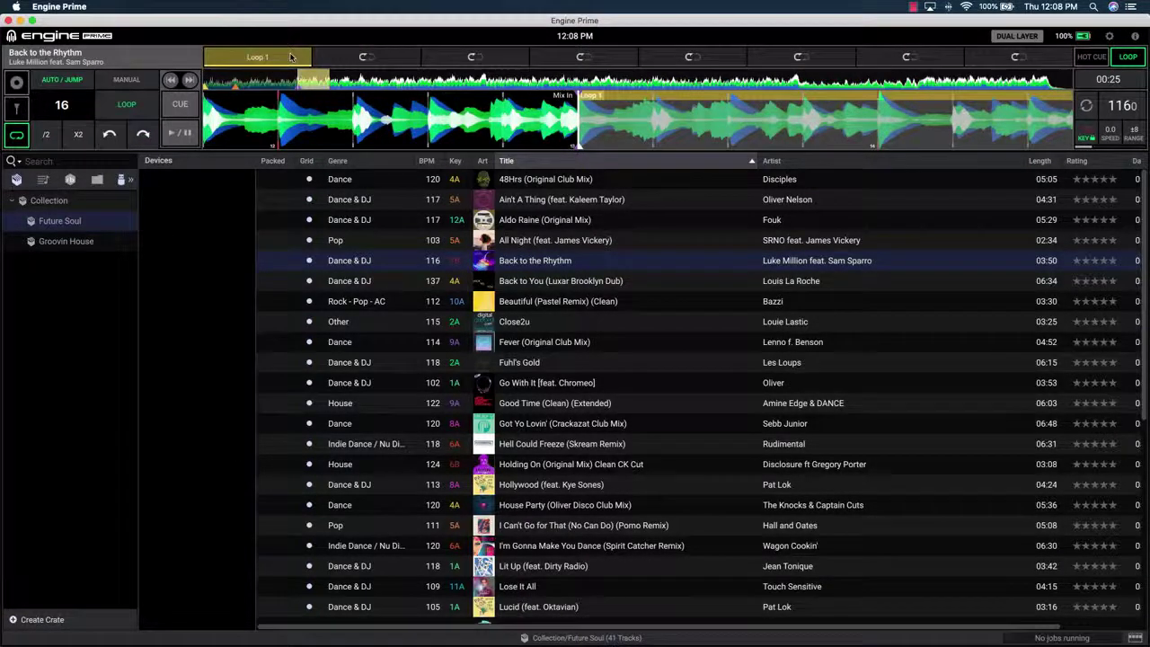
right_click(290, 57)
click(243, 100)
click(261, 100)
click(281, 100)
click(223, 119)
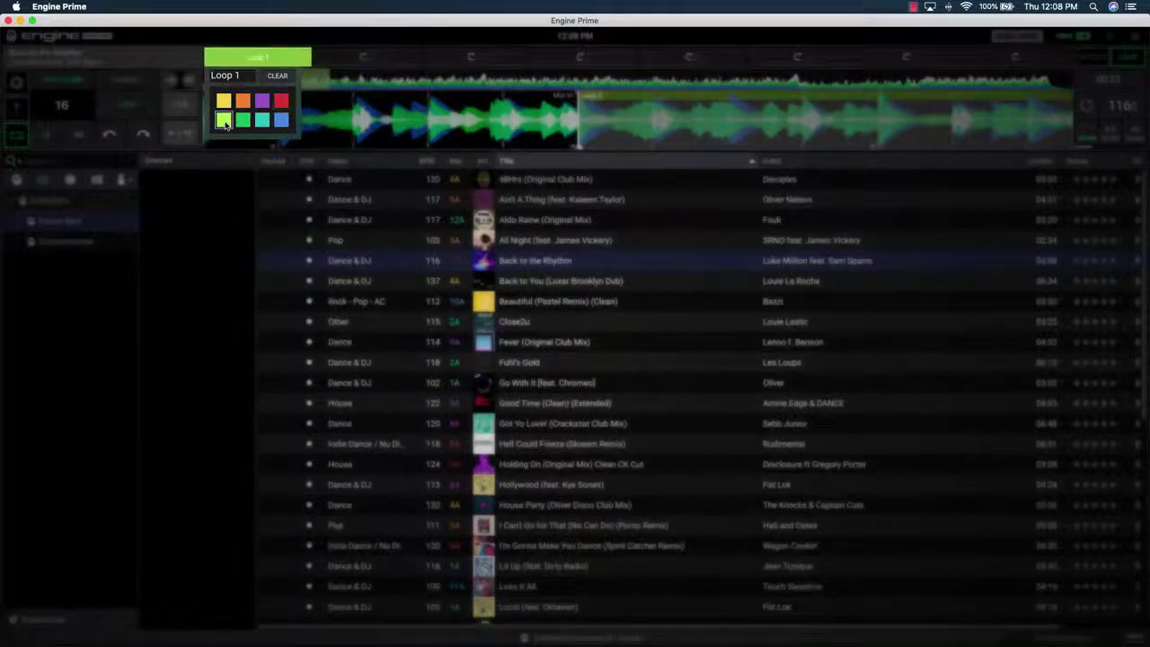
click(236, 150)
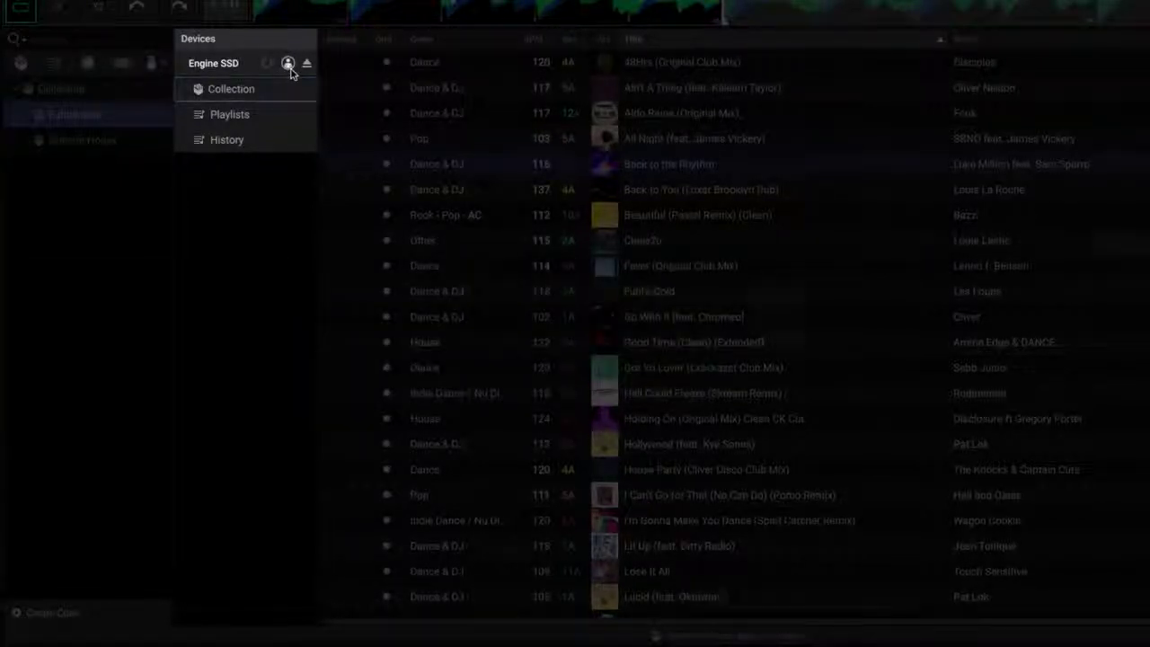
click(289, 65)
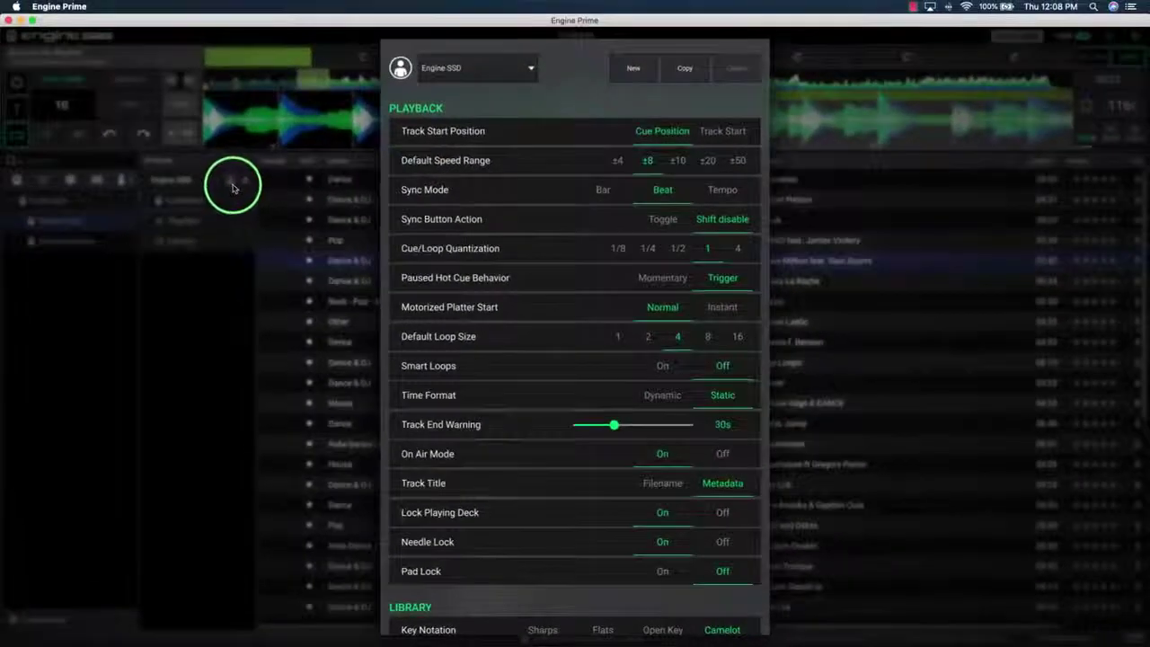
scroll(557, 240, down, 3)
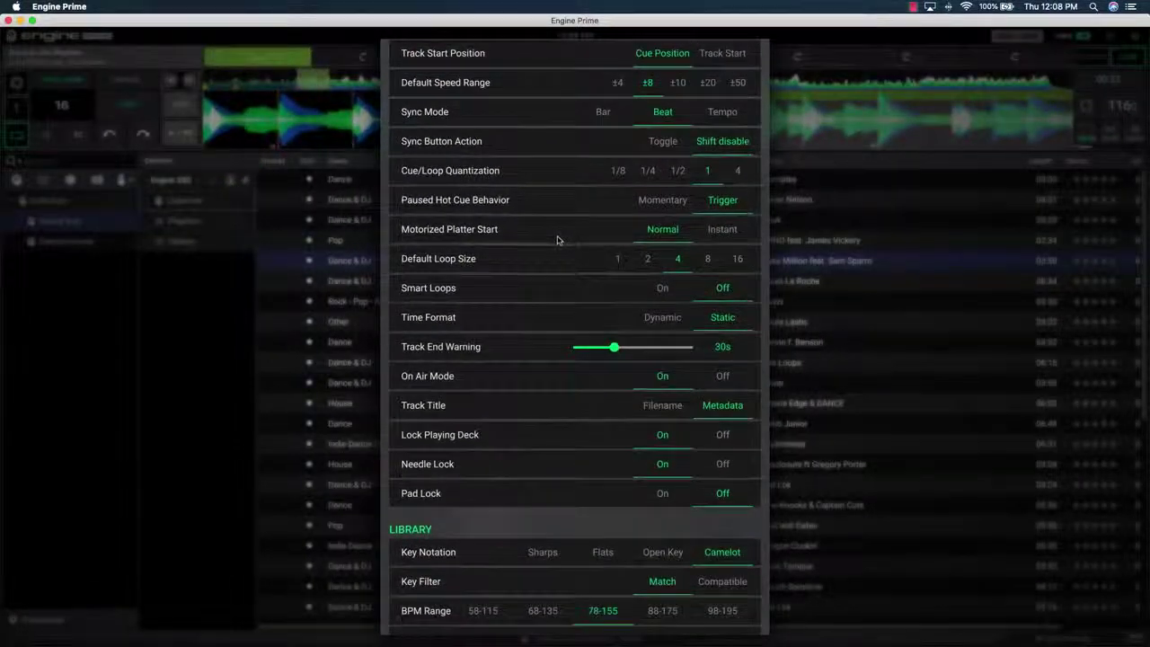
scroll(557, 240, down, 7)
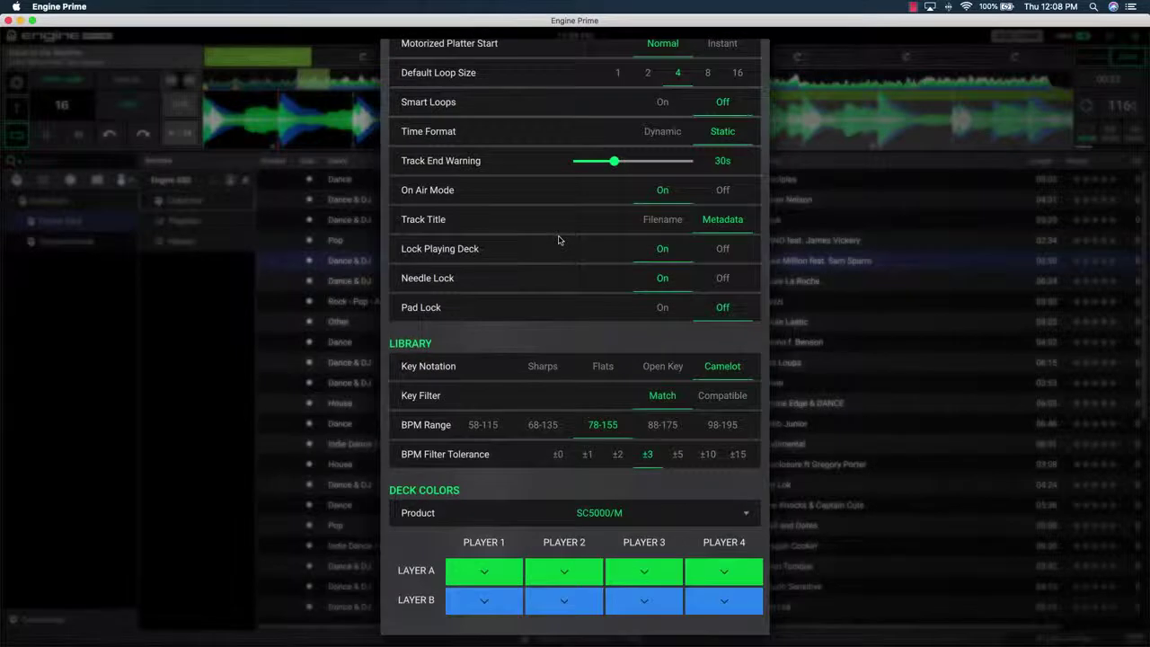
scroll(557, 239, up, 10)
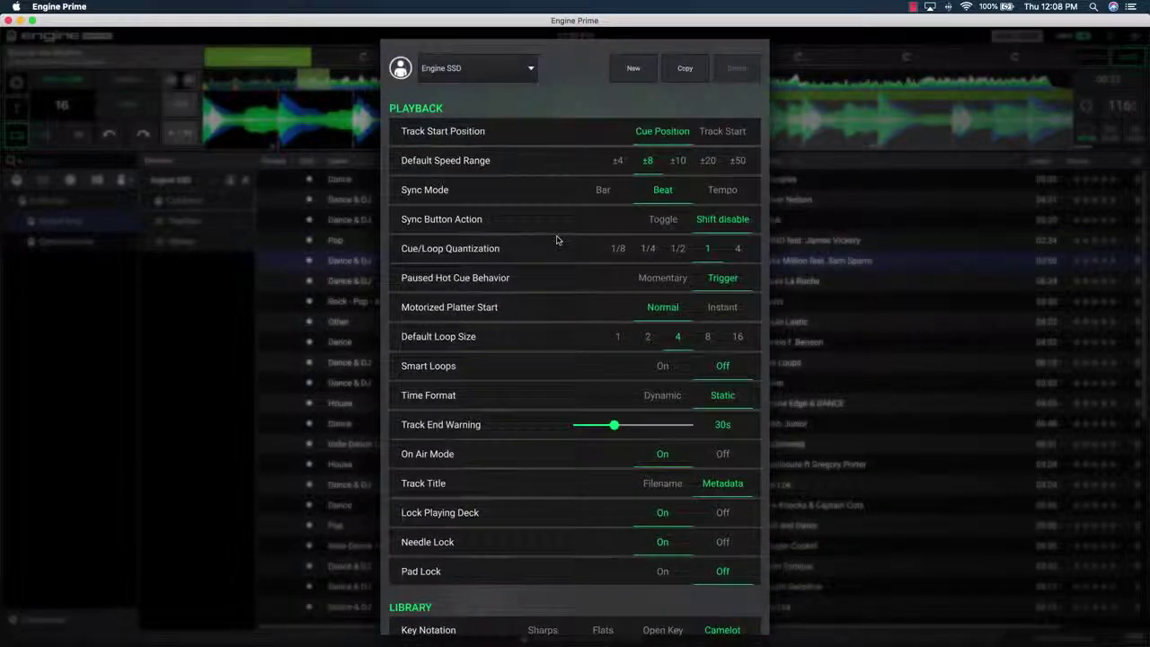
click(248, 187)
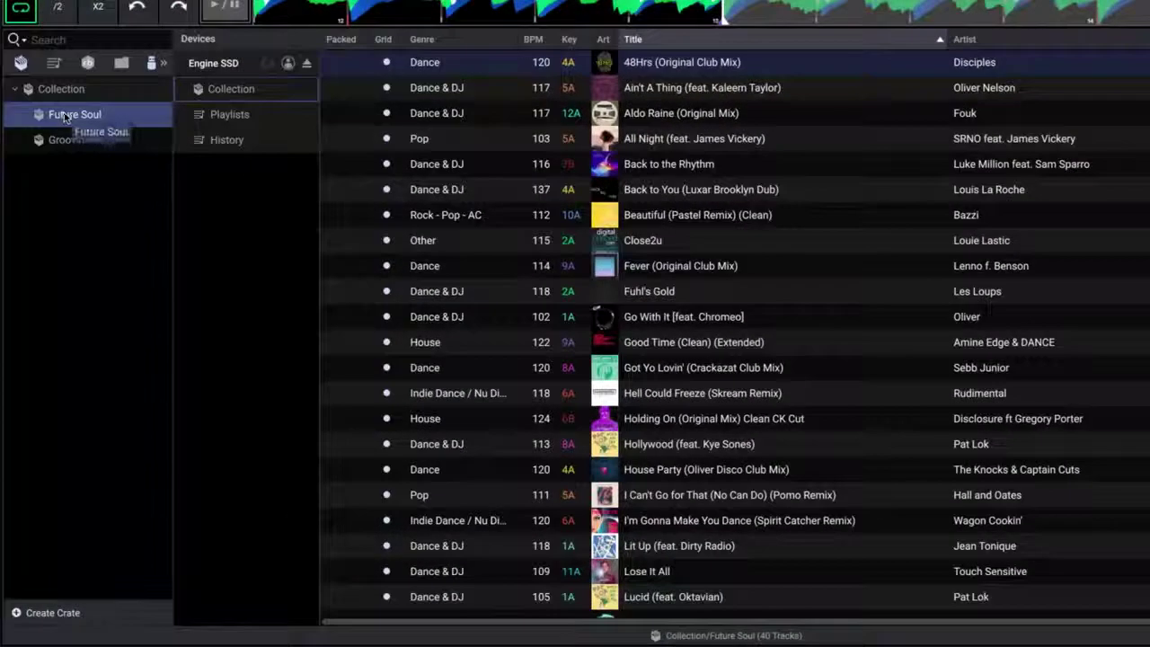
Copy the Future Soul and Groovin House crates and playlists onto Engine SSD's Collection and Playlists
drag(64, 118, 215, 88)
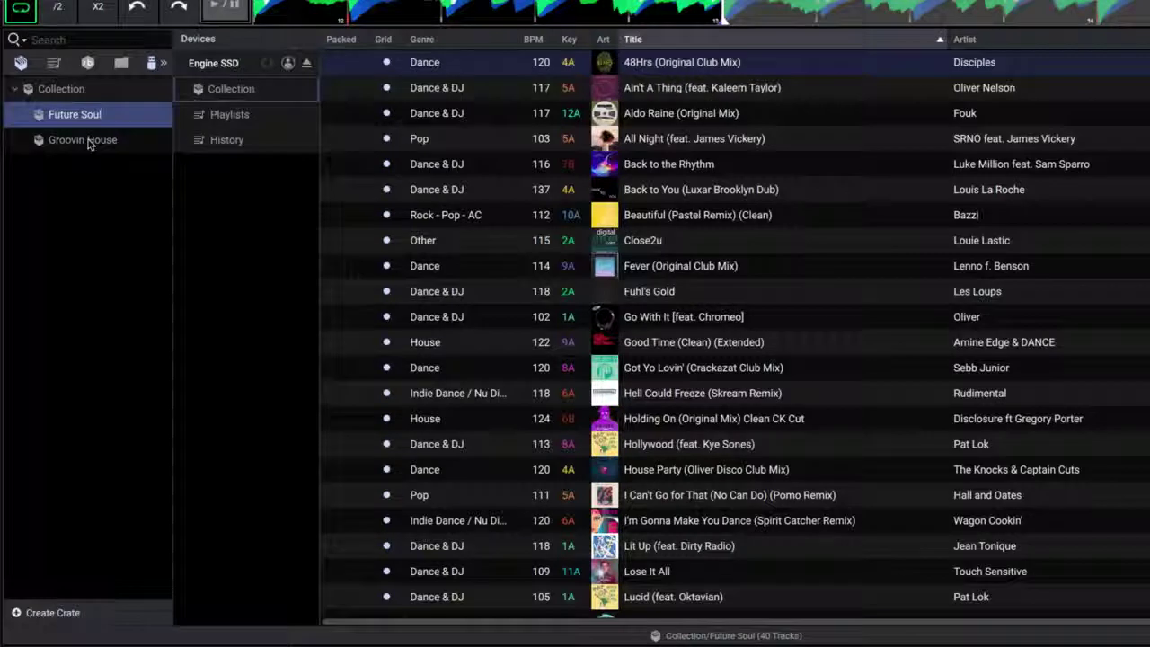
drag(90, 140, 223, 99)
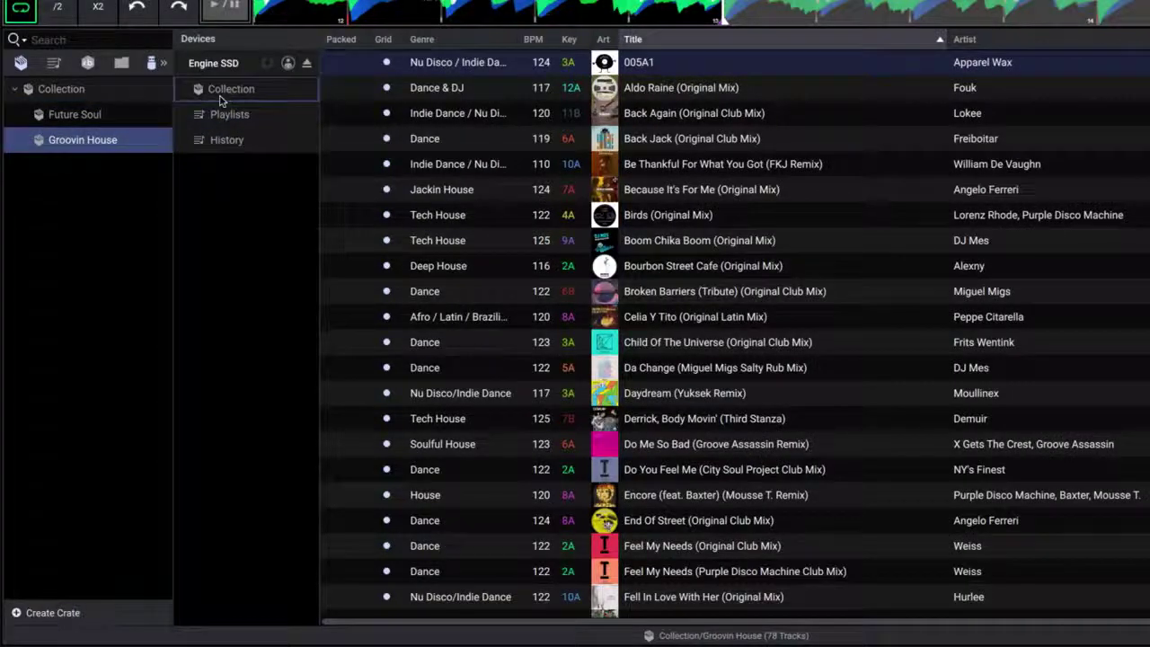
click(53, 63)
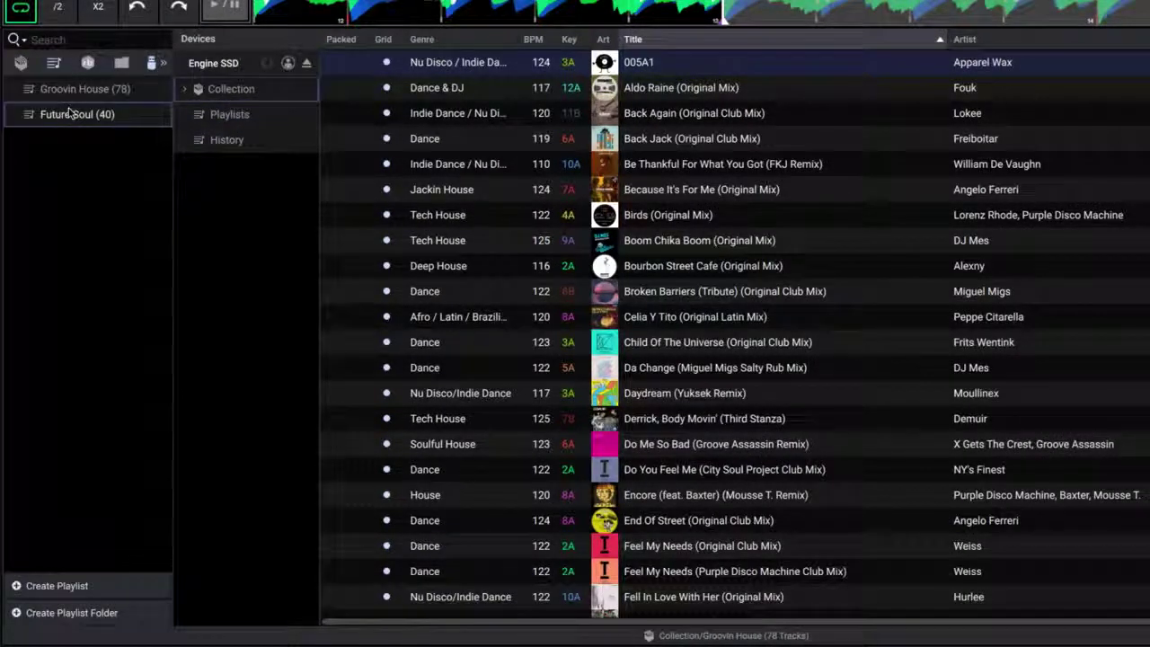
click(81, 89)
drag(81, 89, 226, 115)
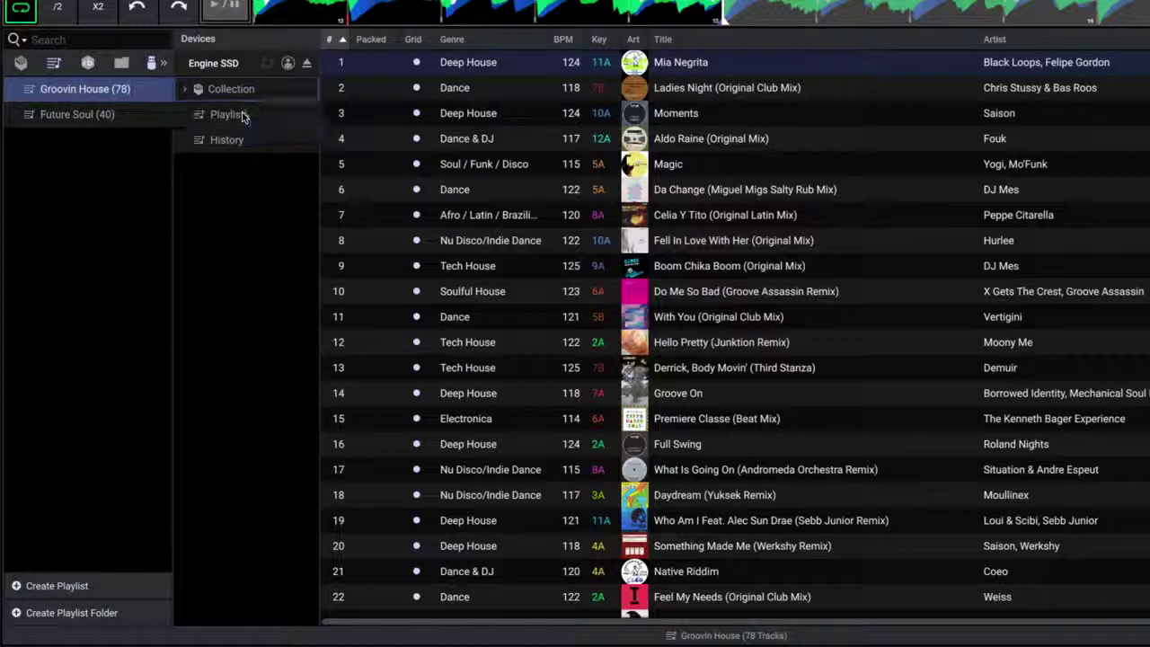
click(99, 114)
drag(99, 114, 223, 123)
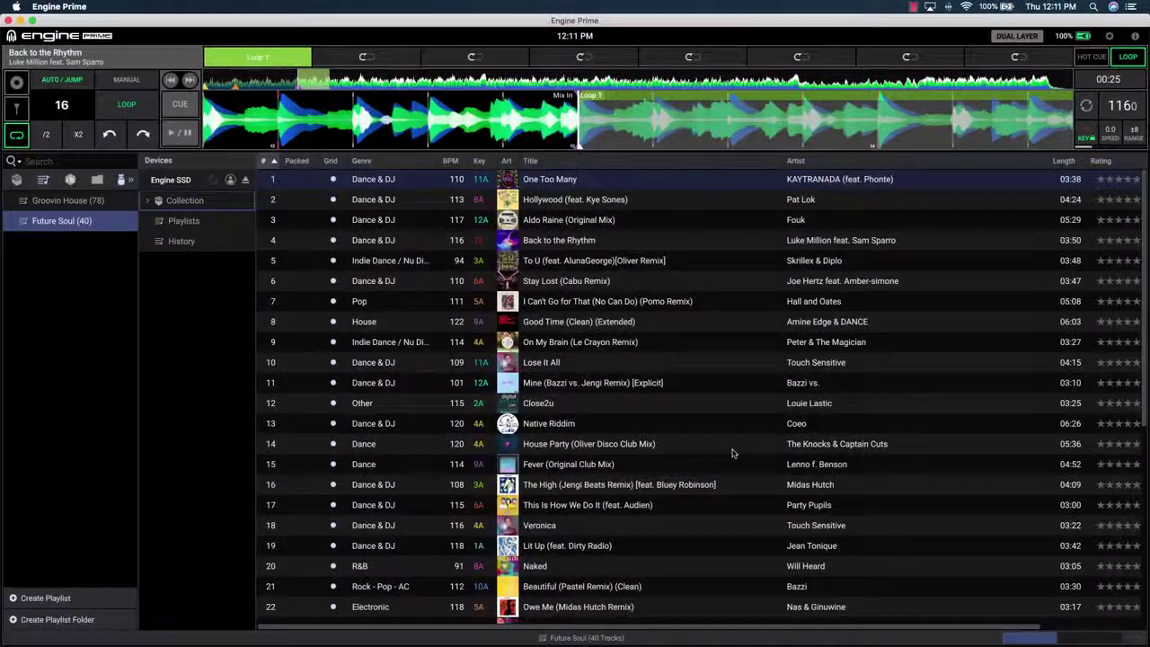
click(1008, 638)
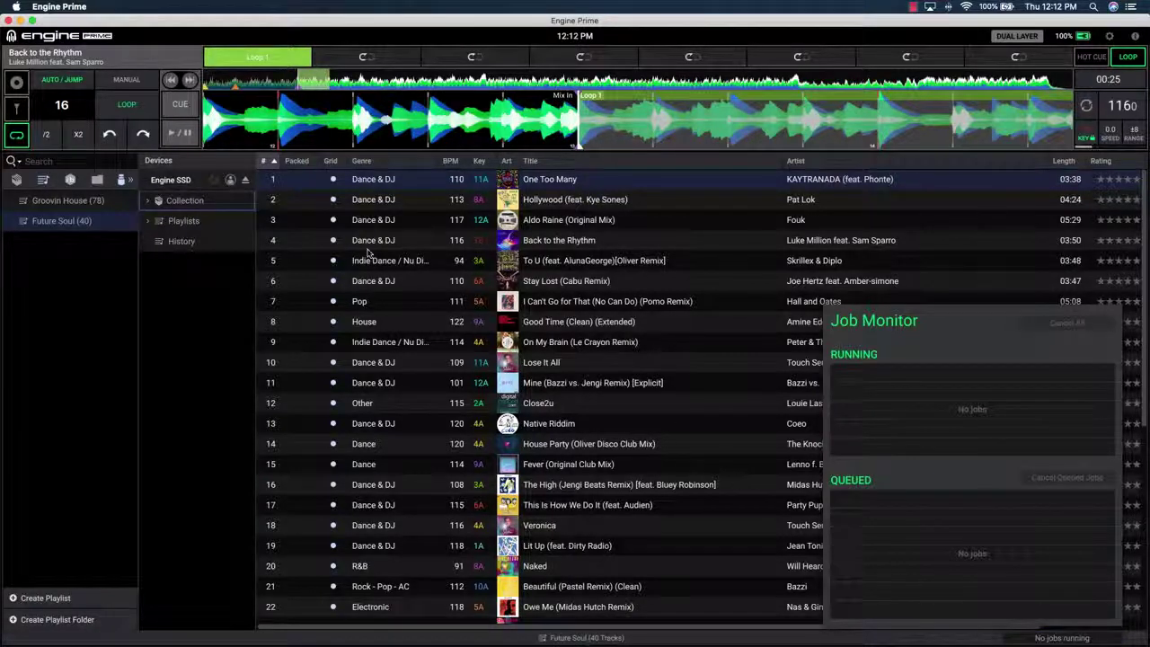
Eject the Engine SSD drive
click(246, 182)
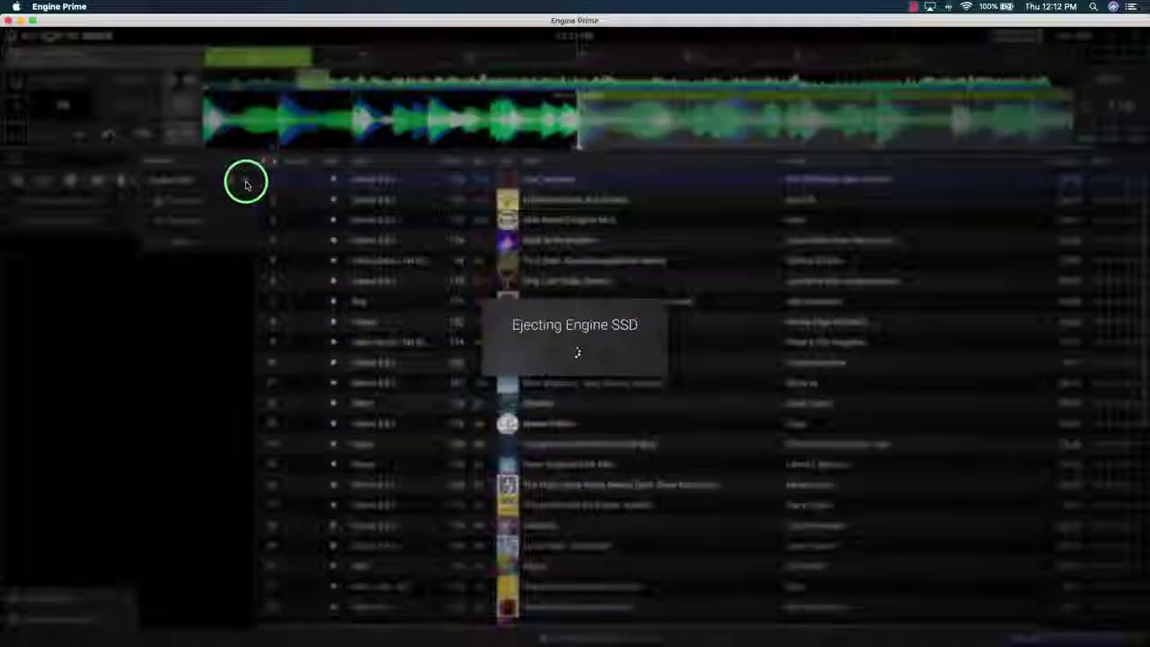